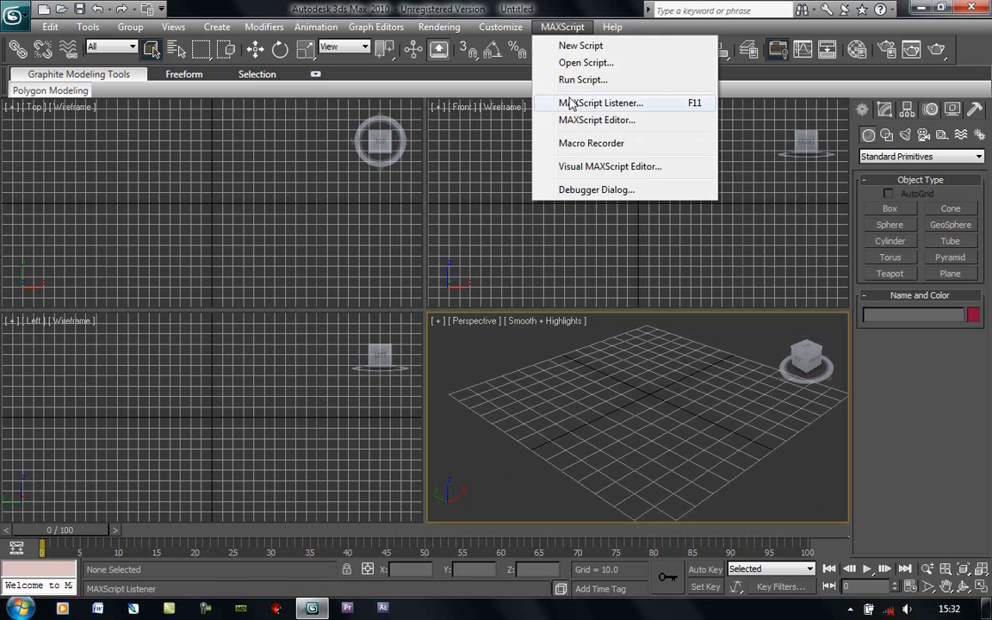
# Run the camera tracking script from the TRACK folder on the Storage (D:) drive.
pyautogui.click(571, 79)
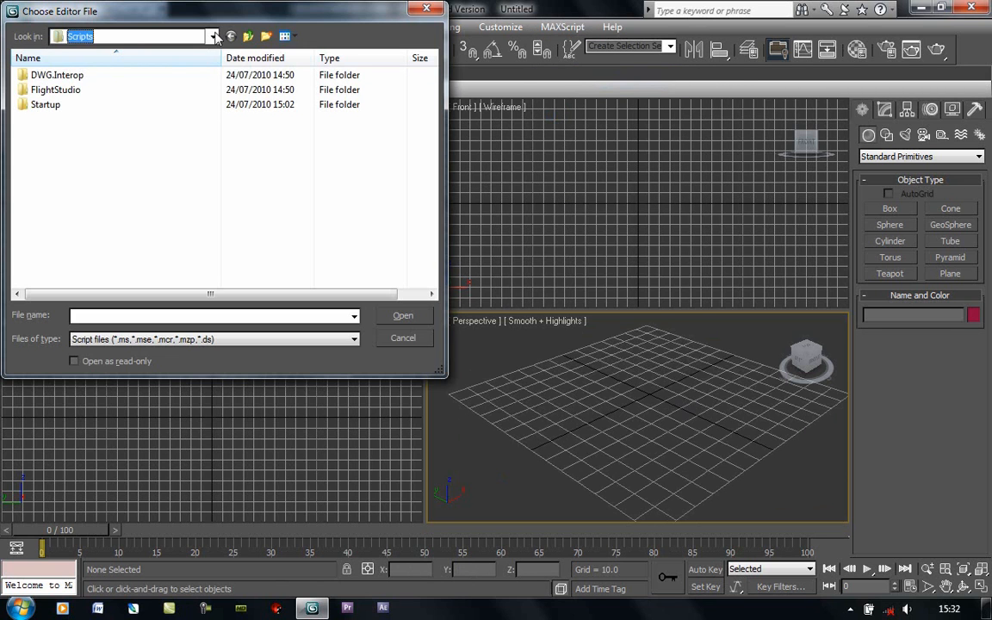
pyautogui.click(129, 37)
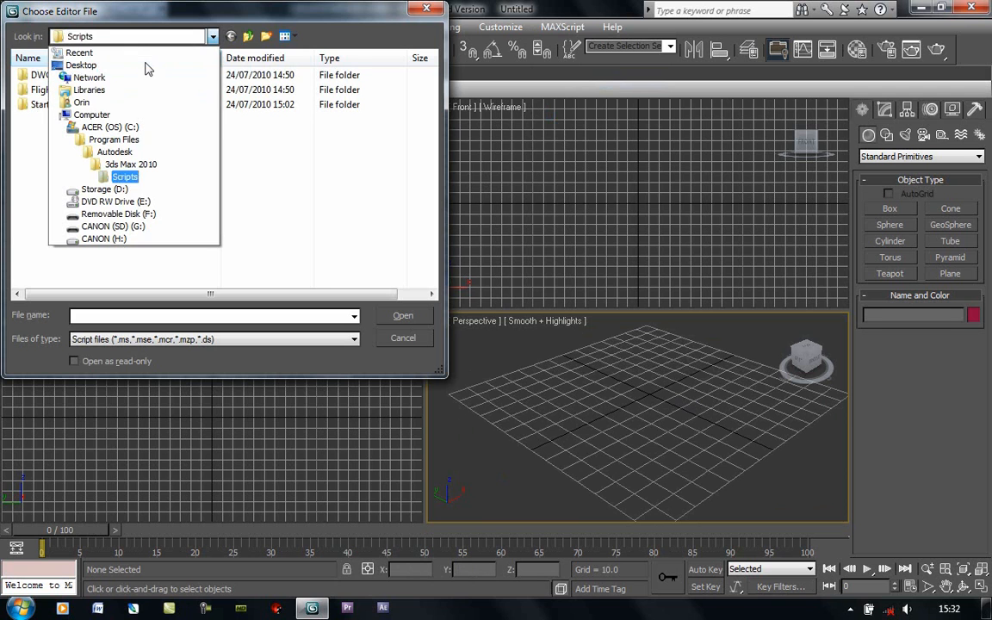
pyautogui.click(99, 190)
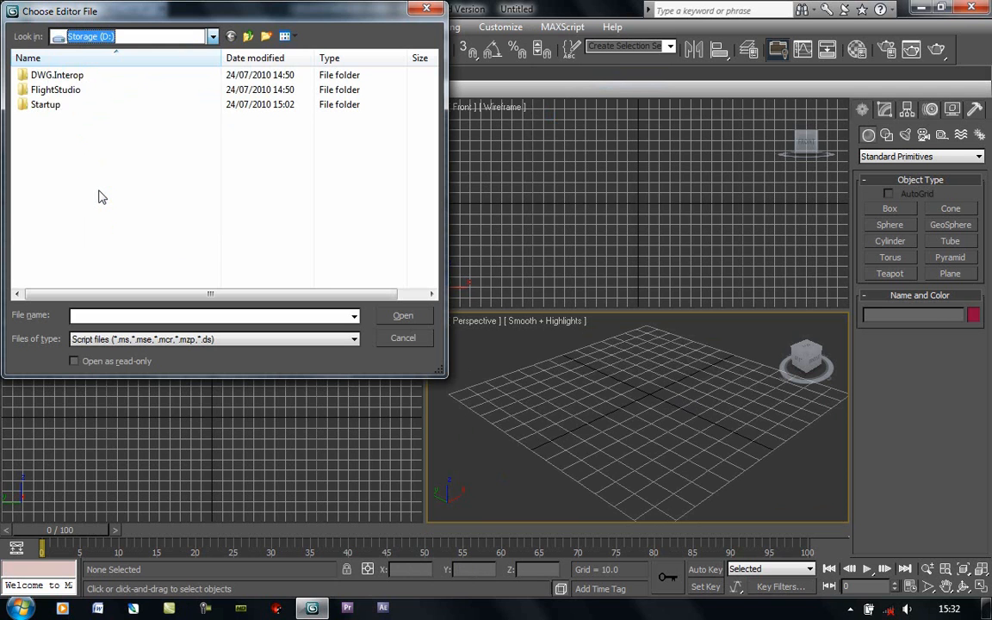
pyautogui.doubleClick(76, 194)
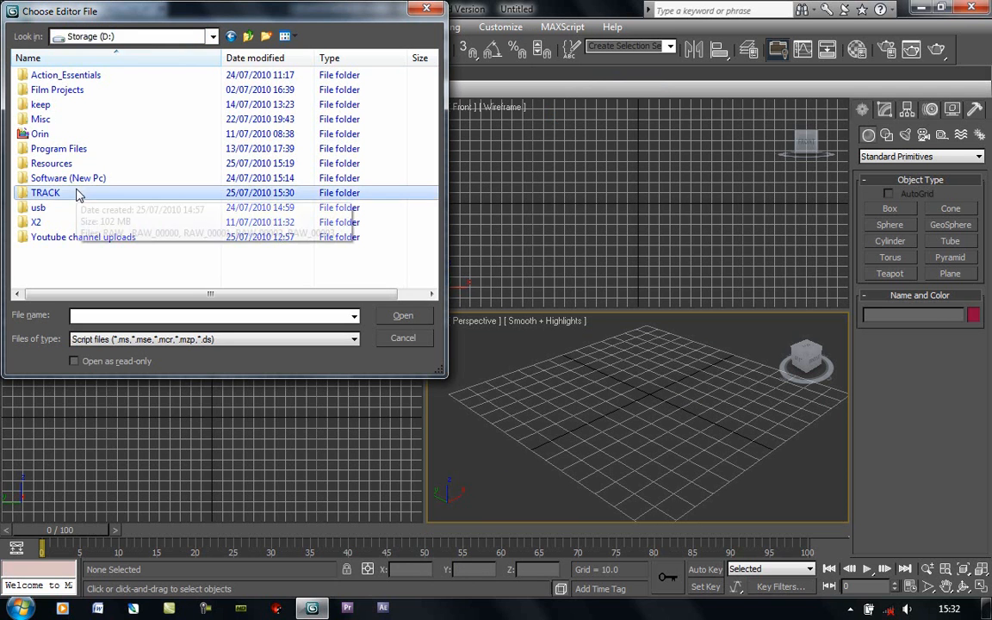
pyautogui.doubleClick(53, 86)
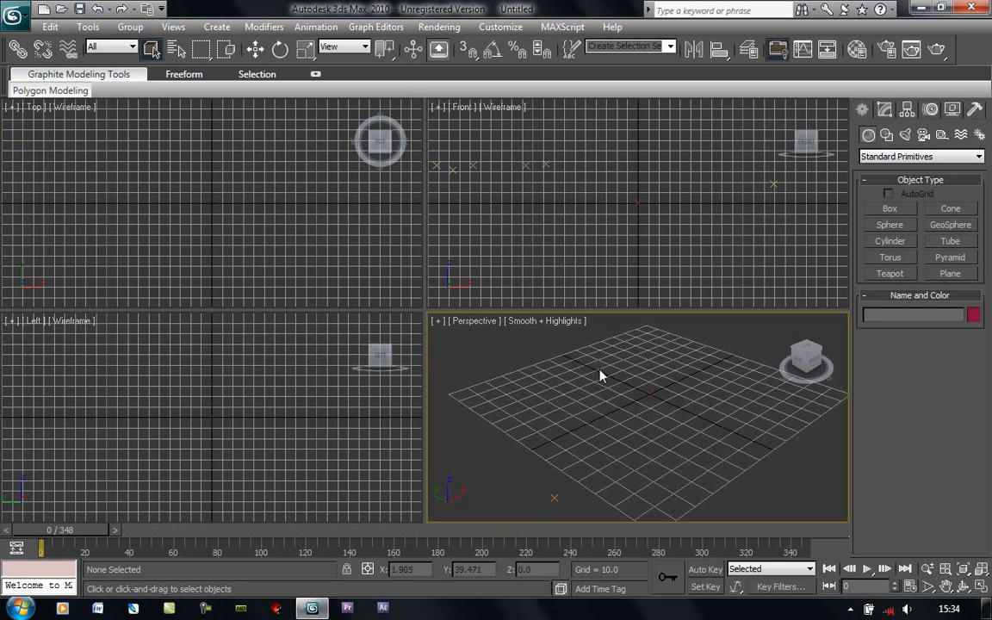
# Switch the perspective viewport to the Camera_1 view of the imported tracking points.
pyautogui.scroll(-10, 600, 376)
pyautogui.scroll(10, 603, 412)
pyautogui.moveTo(611, 425); pyautogui.dragTo(646, 416, button='middle')
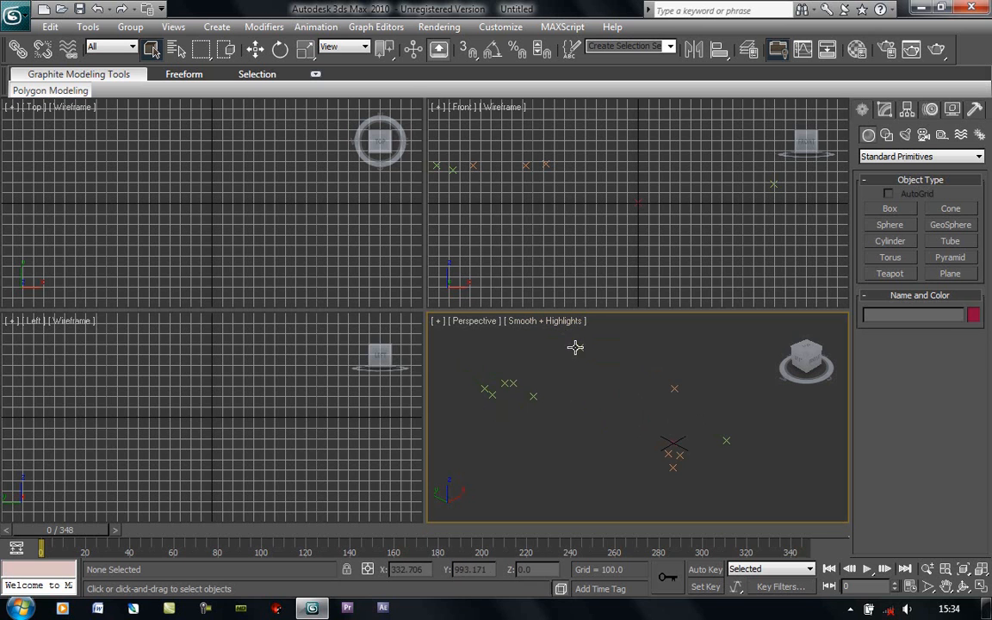
pyautogui.press('c')
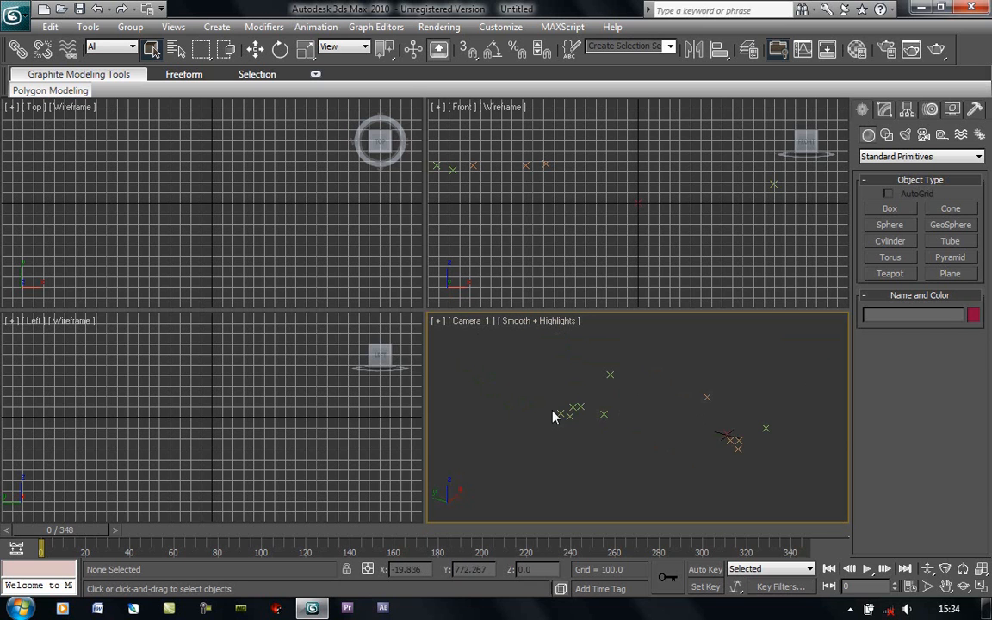
# Show the auto_105 point helper as a box and set its size to 200.
pyautogui.click(768, 427)
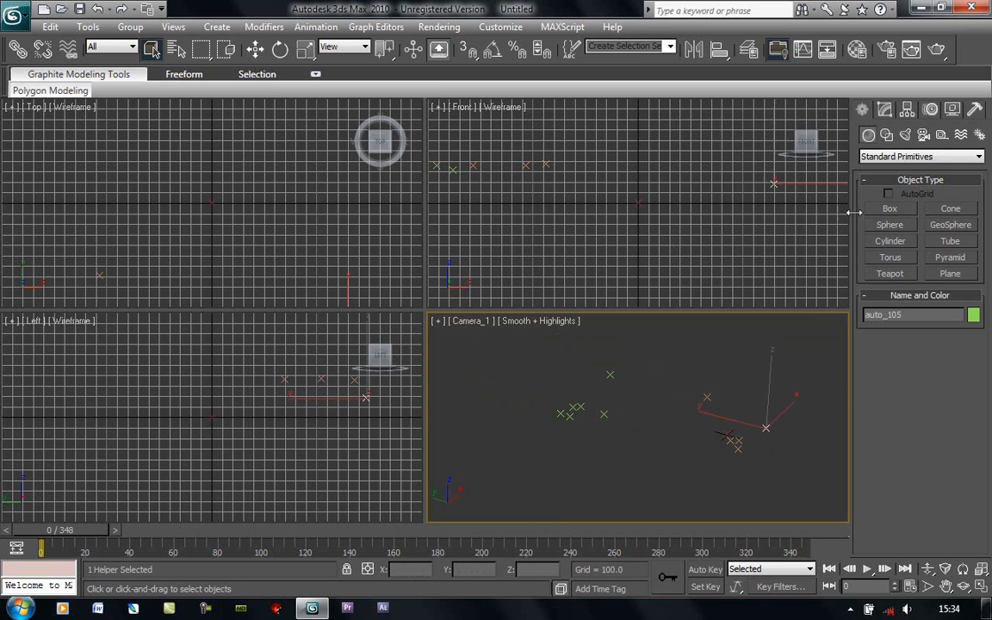
pyautogui.click(887, 112)
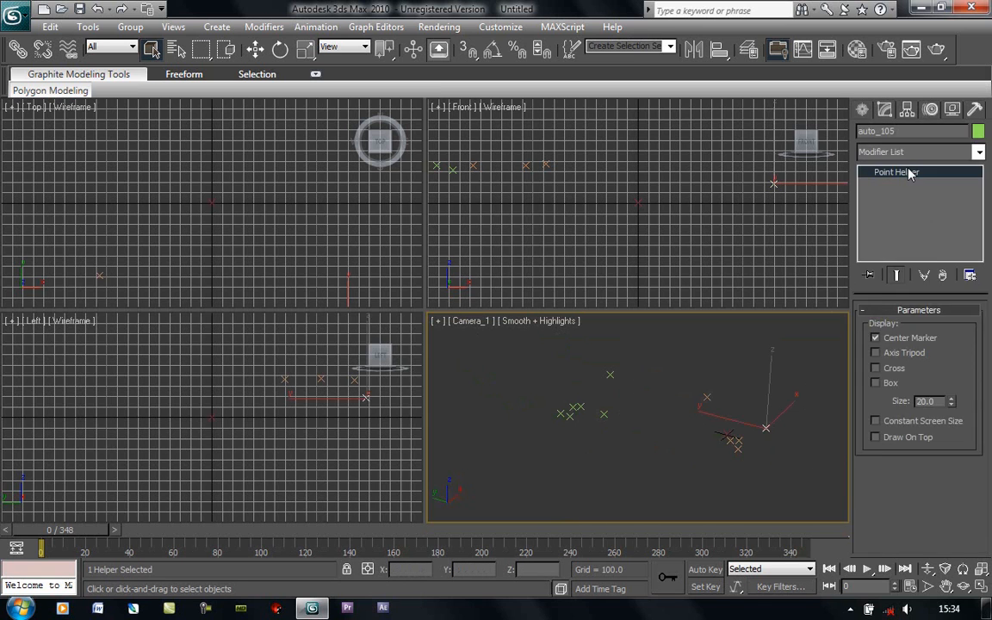
pyautogui.click(877, 383)
pyautogui.doubleClick(942, 402)
pyautogui.write('2')
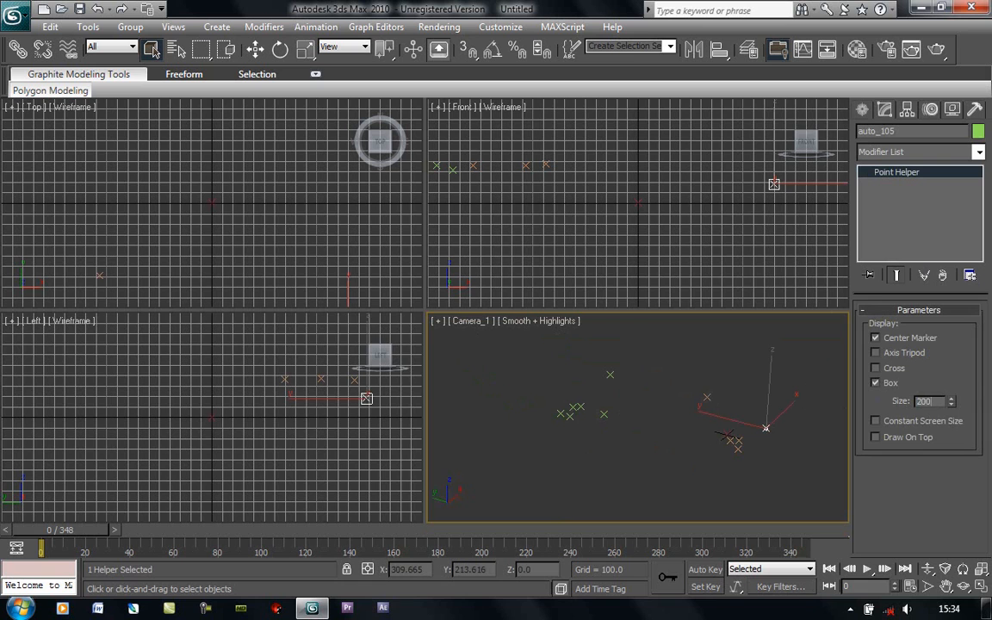
pyautogui.write('00')
pyautogui.press('Return')
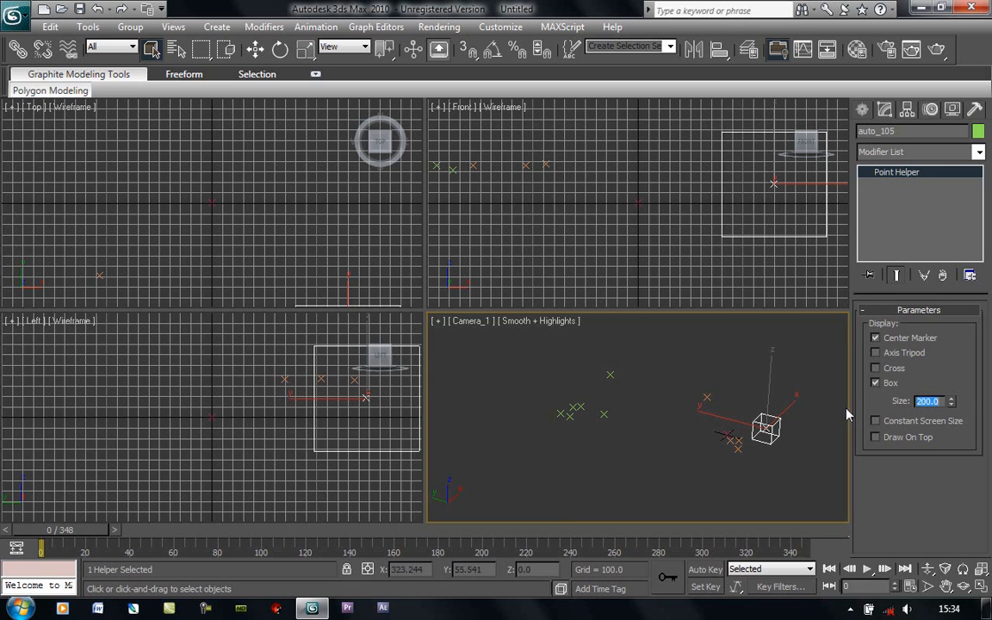
# Turn on box display for the remaining tracking point helpers and set their size to 200.
pyautogui.click(736, 442)
pyautogui.click(893, 379)
pyautogui.moveTo(898, 408); pyautogui.dragTo(850, 415)
pyautogui.write('2')
pyautogui.press('Return')
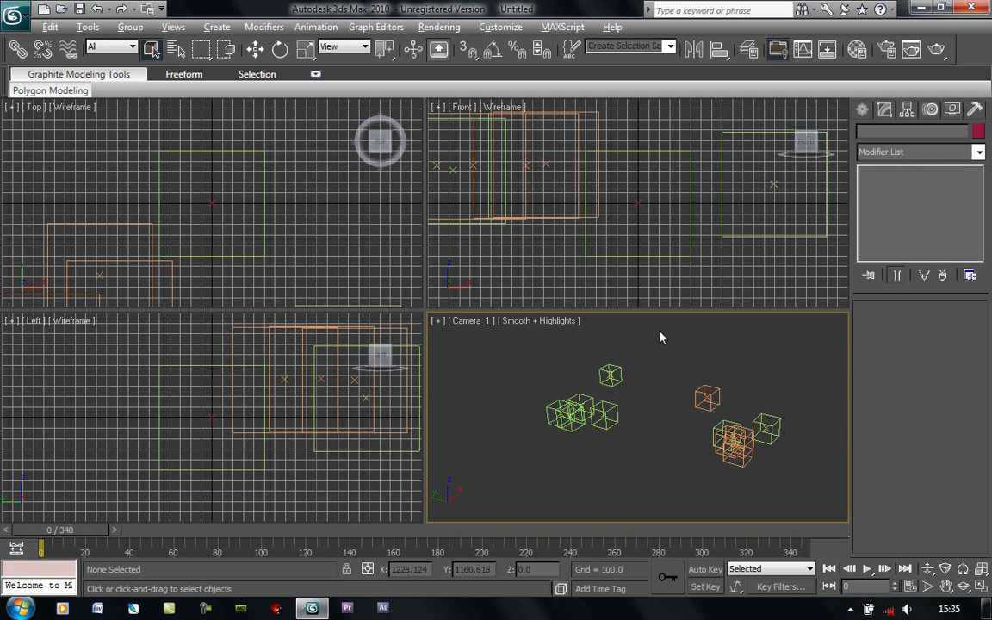
# Load the RAW_ IFL image sequence from the TRACK folder as the displayed, animated background of the Camera_1 viewport.
pyautogui.click(173, 26)
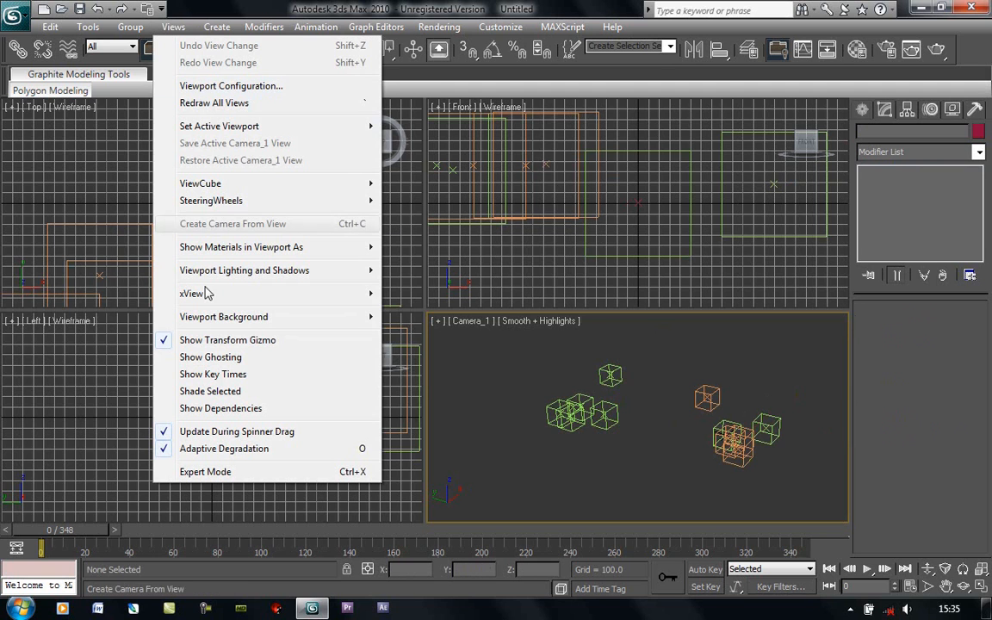
pyautogui.click(442, 339)
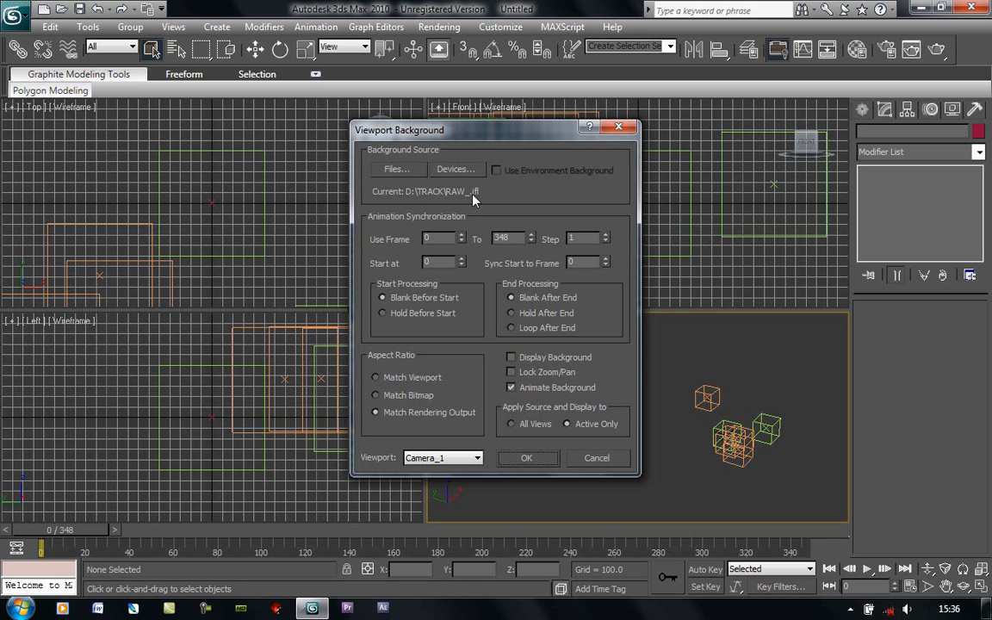
pyautogui.click(396, 172)
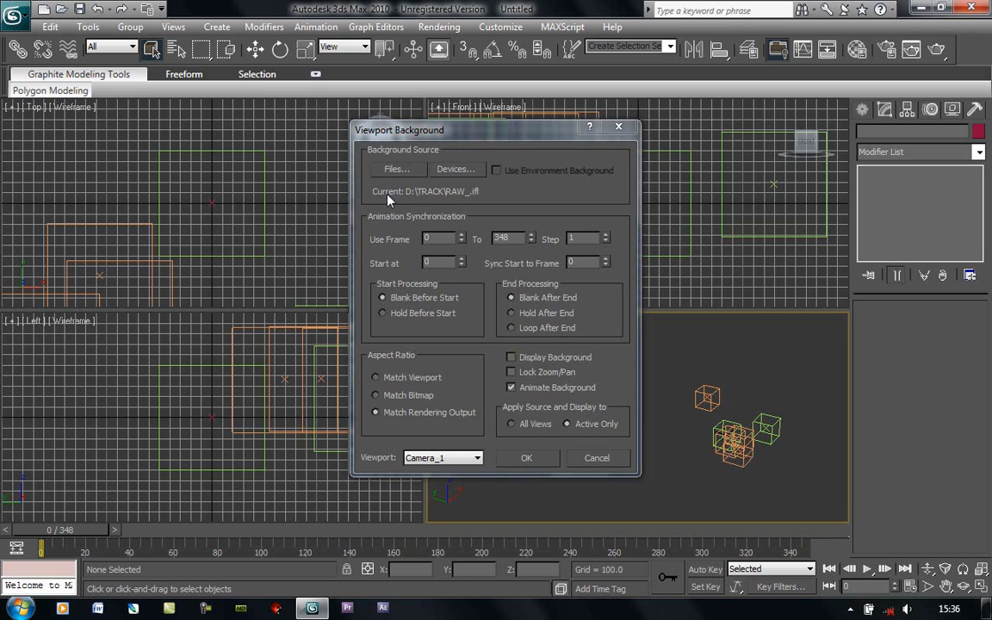
pyautogui.click(460, 362)
pyautogui.click(459, 362)
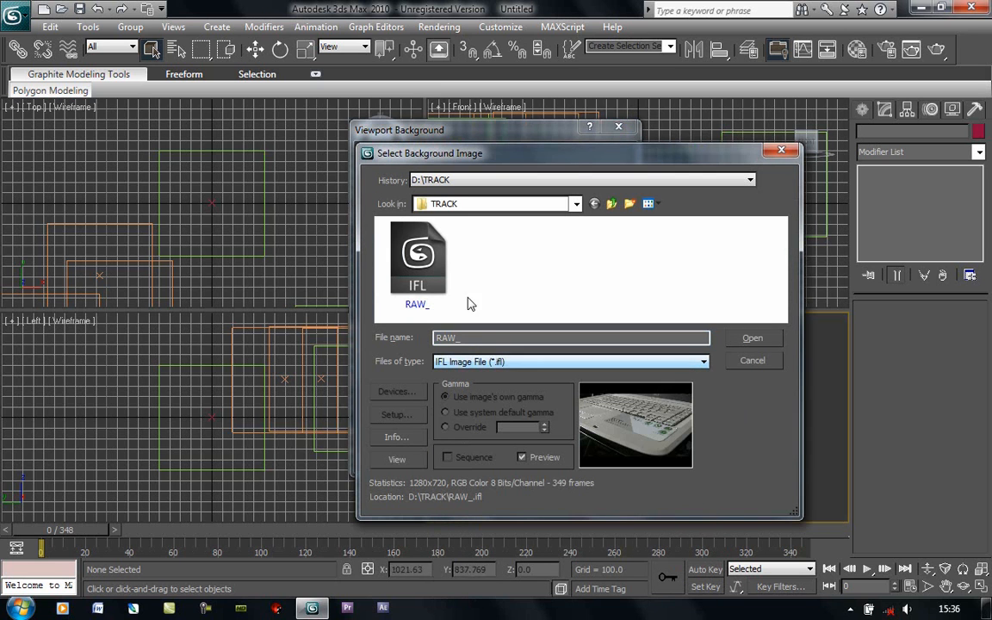
pyautogui.click(434, 283)
pyautogui.click(752, 338)
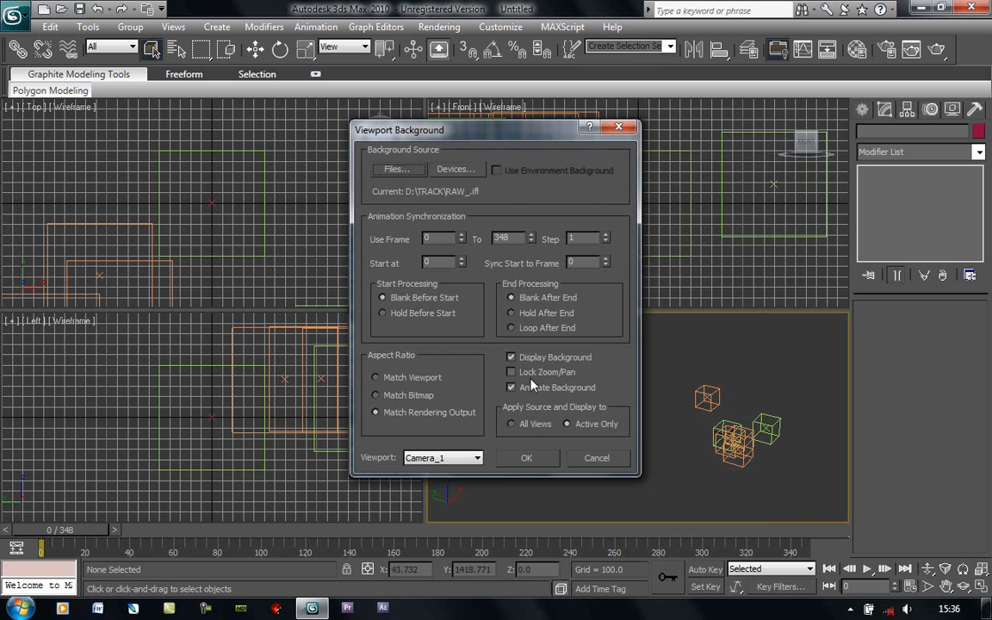
pyautogui.click(523, 458)
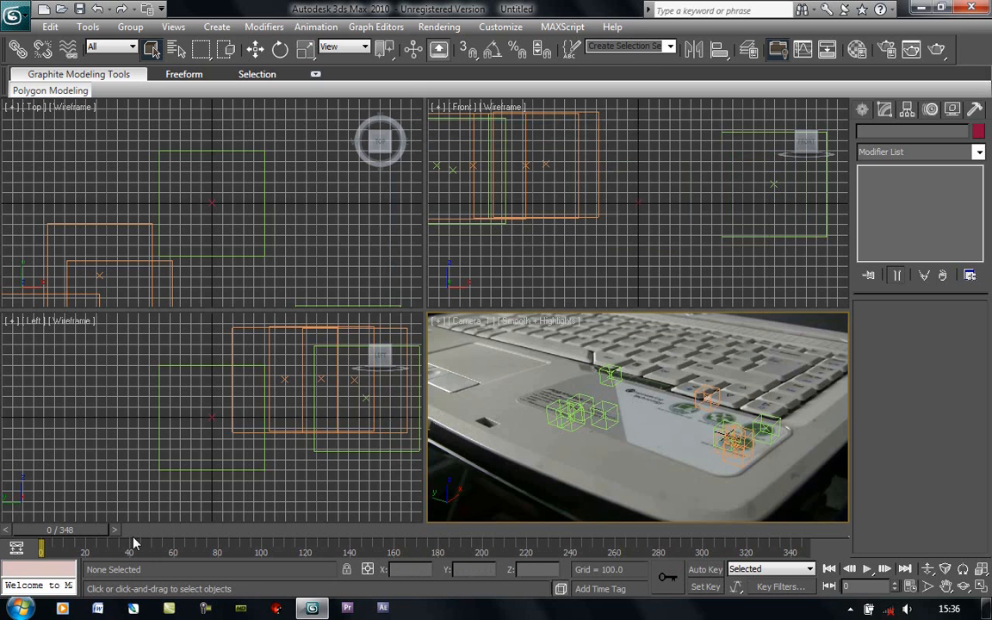
# Scrub through the animation to check how the tracking boxes follow the laptop footage, stopping at frame 183.
pyautogui.moveTo(95, 530); pyautogui.dragTo(287, 534)
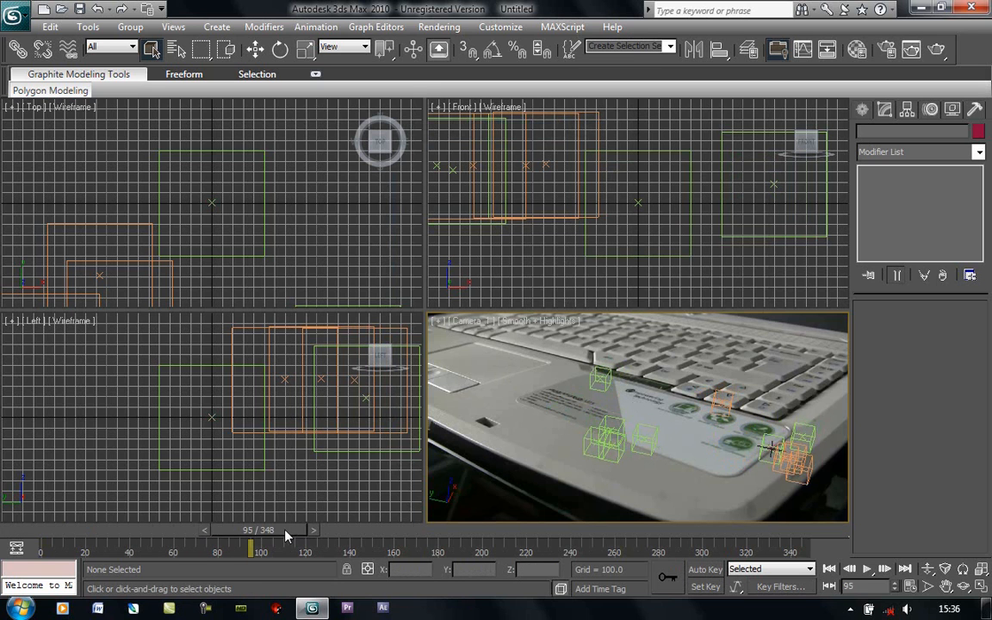
pyautogui.click(442, 532)
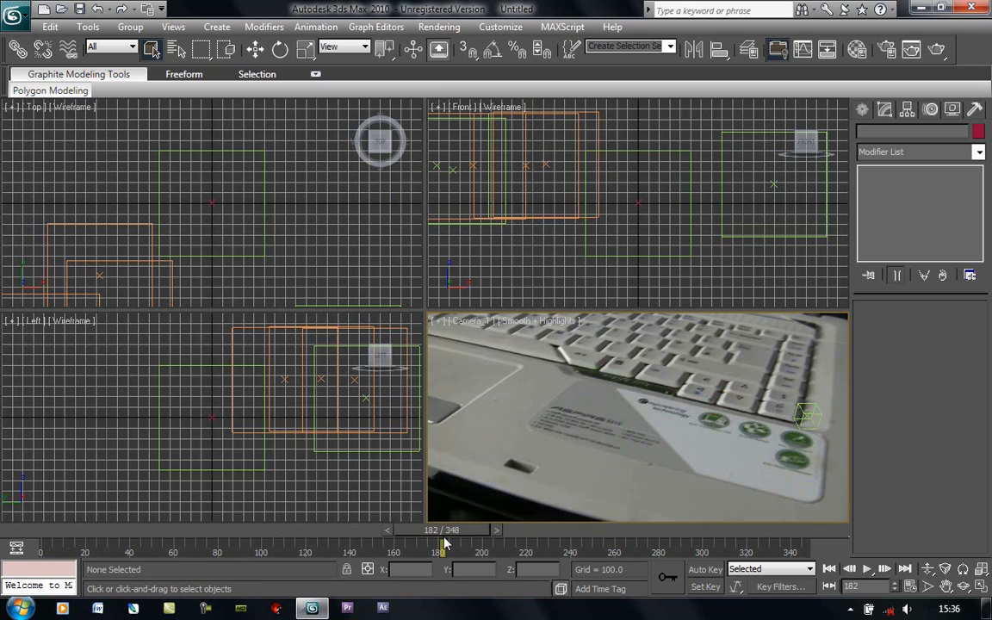
pyautogui.click(594, 536)
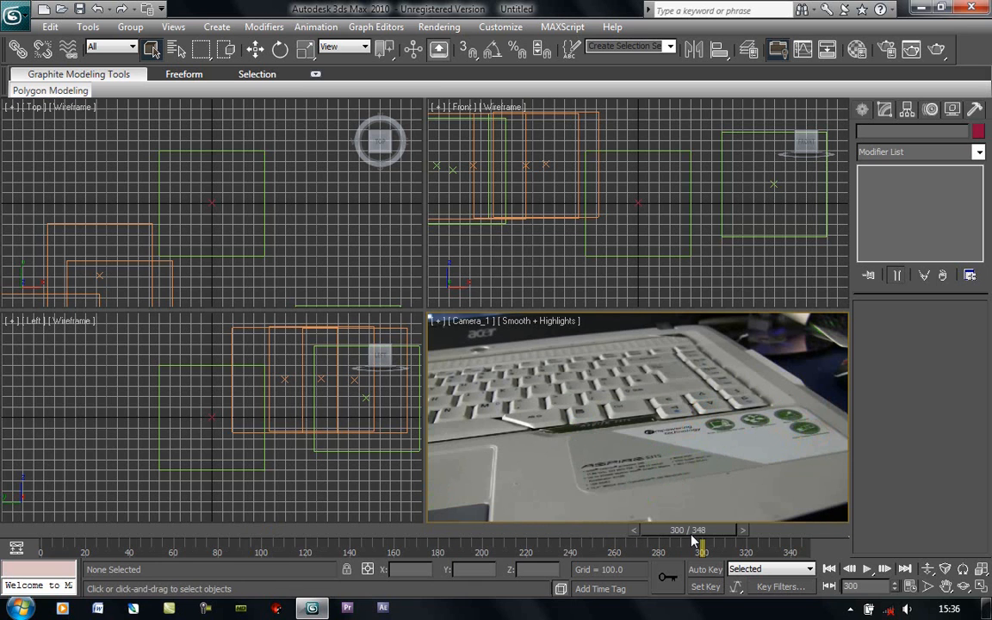
pyautogui.click(692, 540)
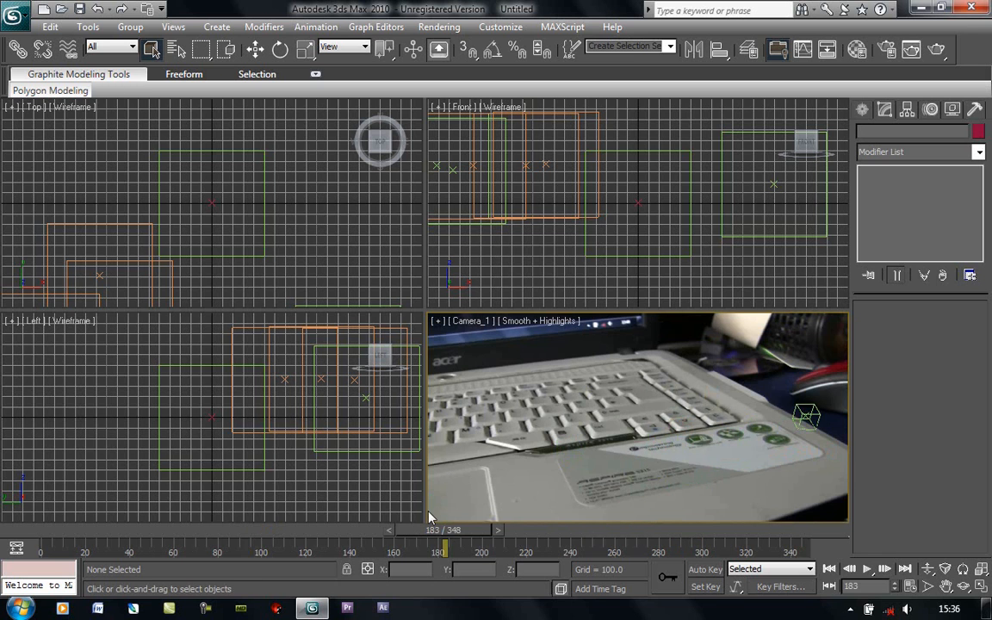
pyautogui.click(444, 531)
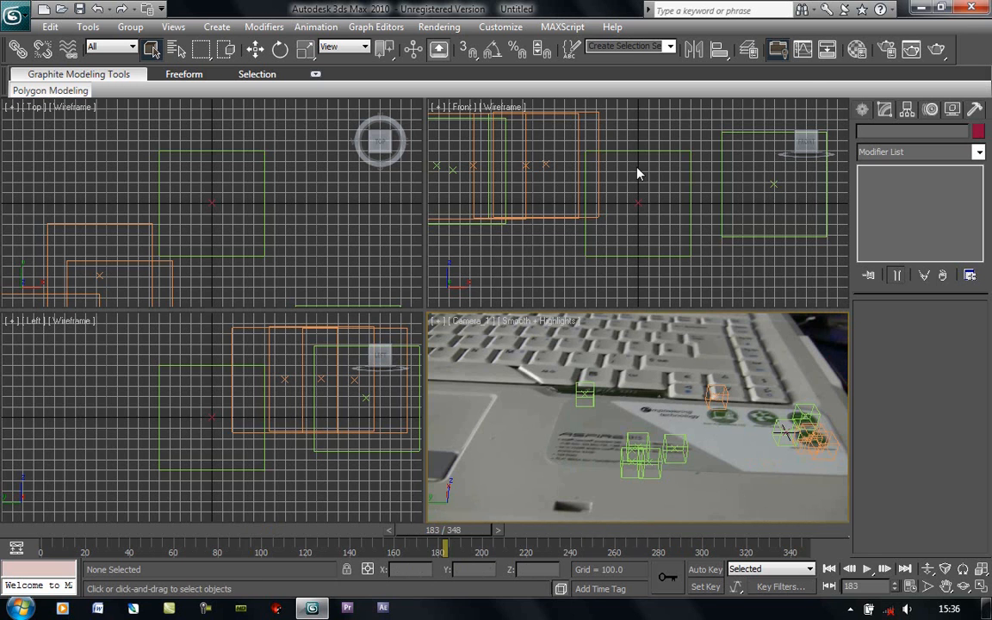
# Create a text spline in the Front viewport near the origin, with its content replaced by "?".
pyautogui.click(863, 110)
pyautogui.click(888, 135)
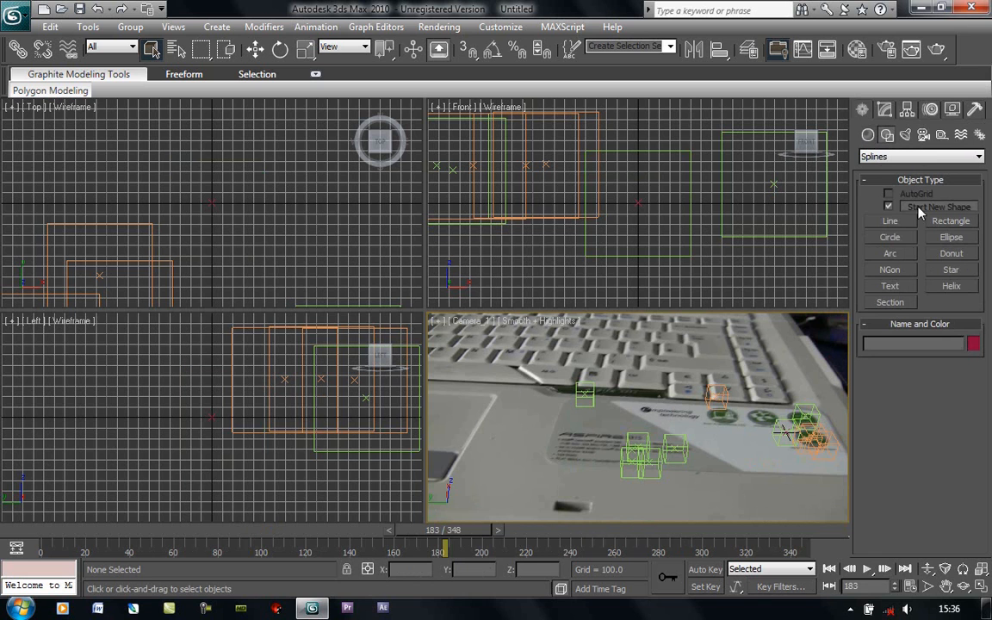
pyautogui.click(875, 289)
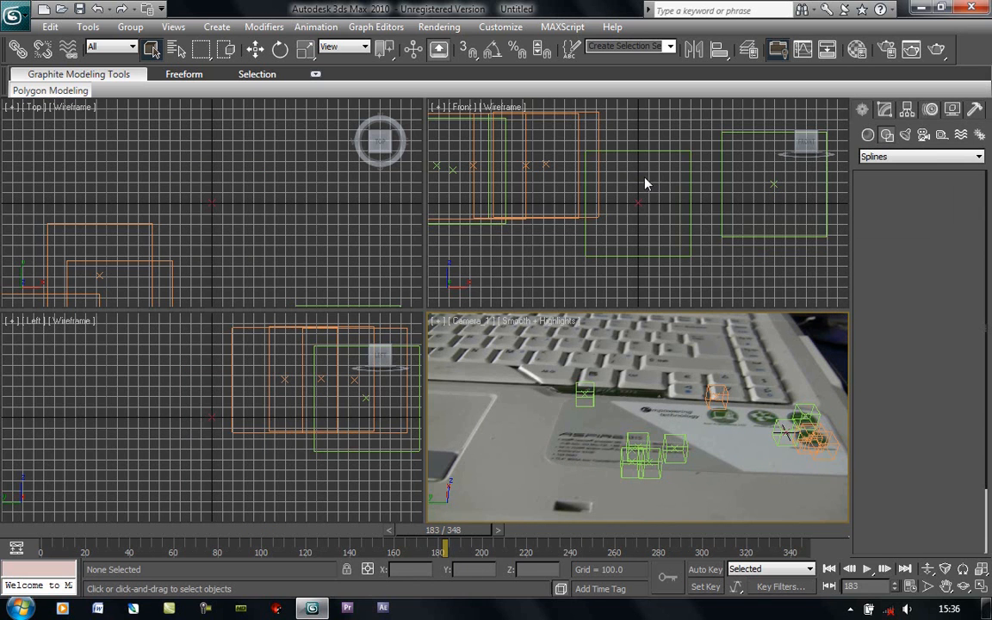
pyautogui.scroll(-10, 643, 177)
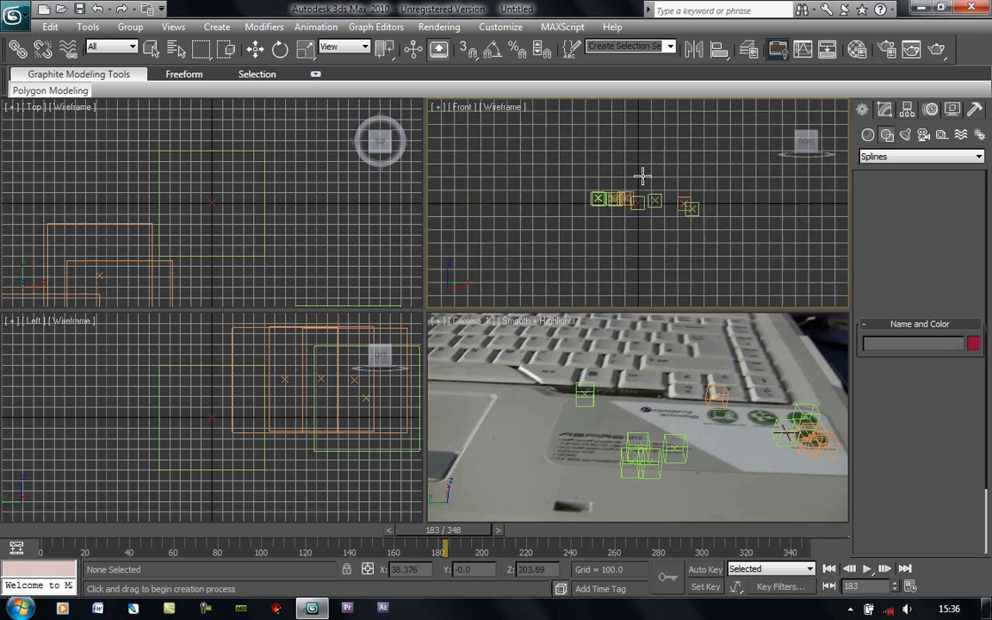
pyautogui.scroll(6, 621, 241)
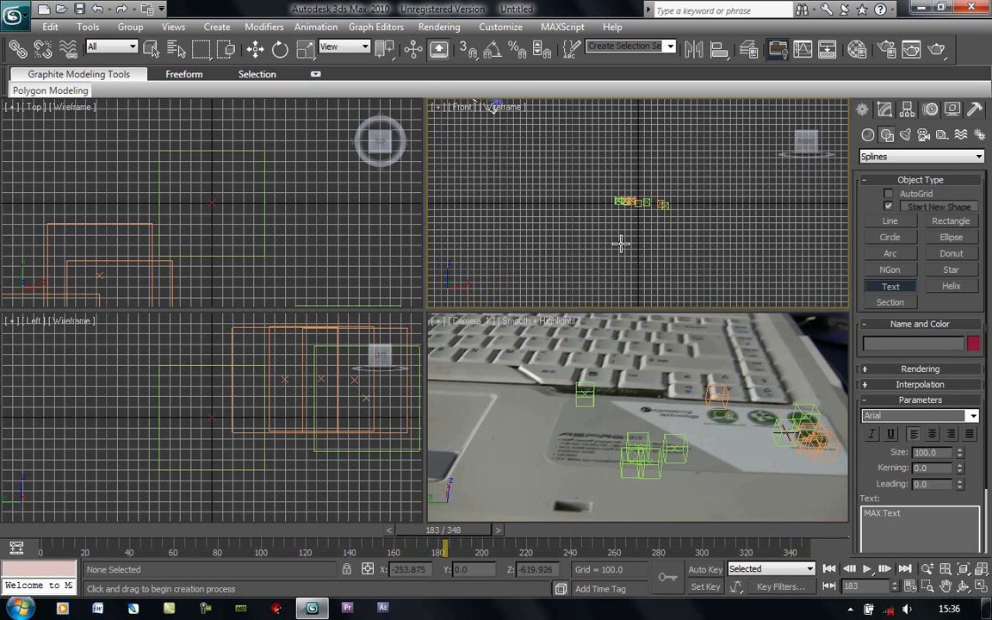
pyautogui.click(665, 376)
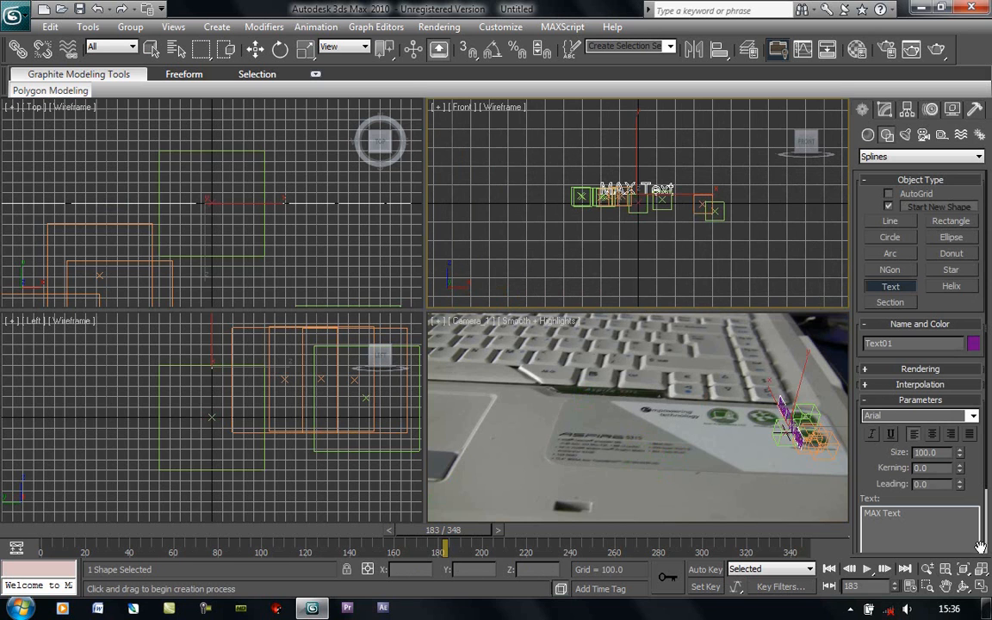
pyautogui.moveTo(923, 530); pyautogui.dragTo(865, 513)
pyautogui.press('BackSpace')
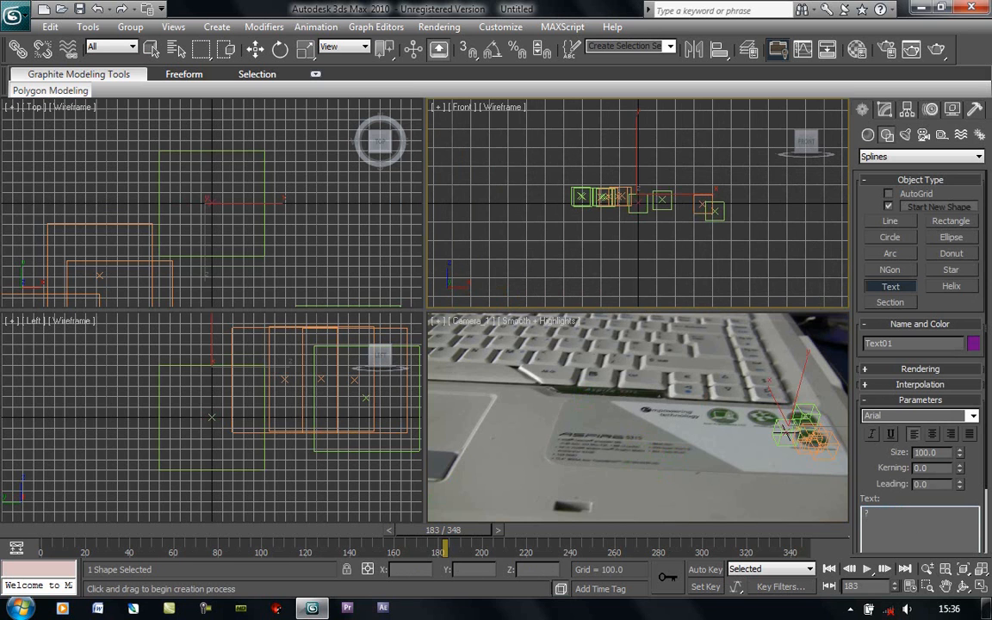
# Scale the question mark uniformly to about 793% and move it along the Y axis to the middle group of tracking boxes.
pyautogui.click(305, 49)
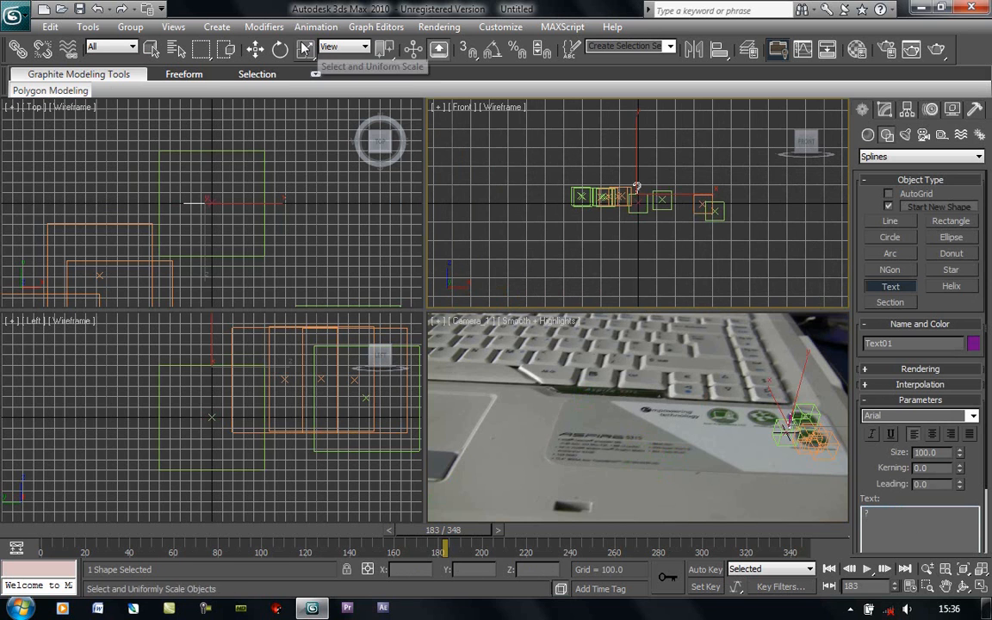
pyautogui.moveTo(791, 421); pyautogui.dragTo(764, 476)
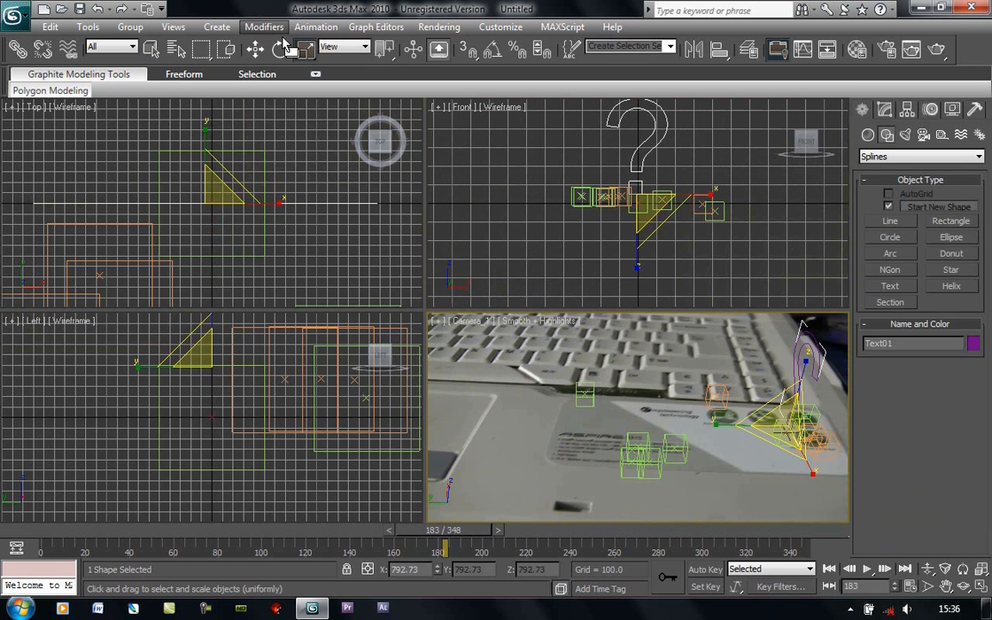
pyautogui.click(256, 49)
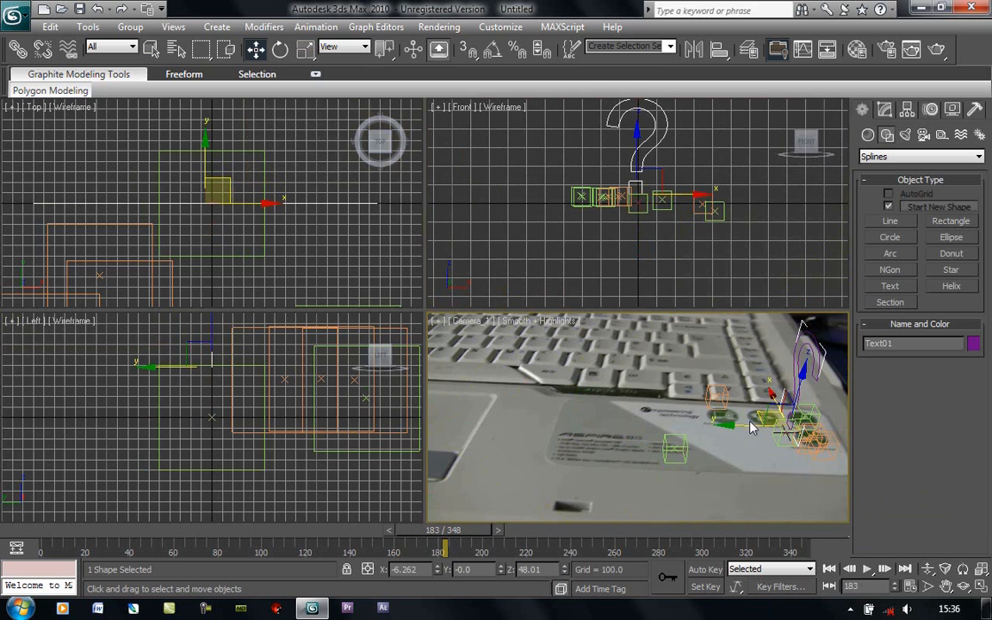
pyautogui.moveTo(752, 428); pyautogui.dragTo(620, 428)
# Rotate the question mark -90 degrees about the Z axis so that it faces the camera.
pyautogui.click(281, 49)
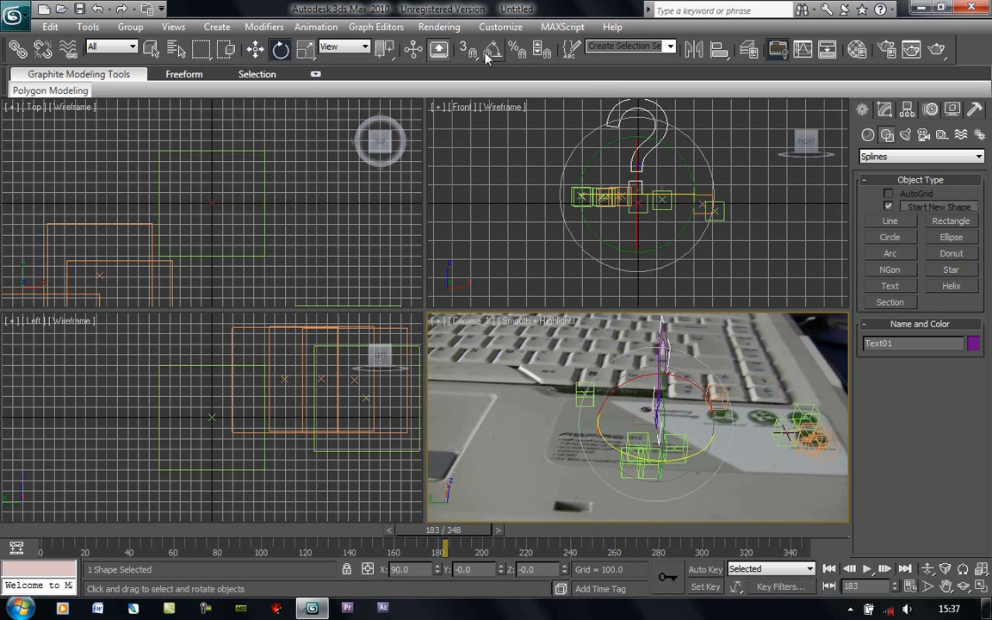
pyautogui.moveTo(619, 404); pyautogui.dragTo(556, 399)
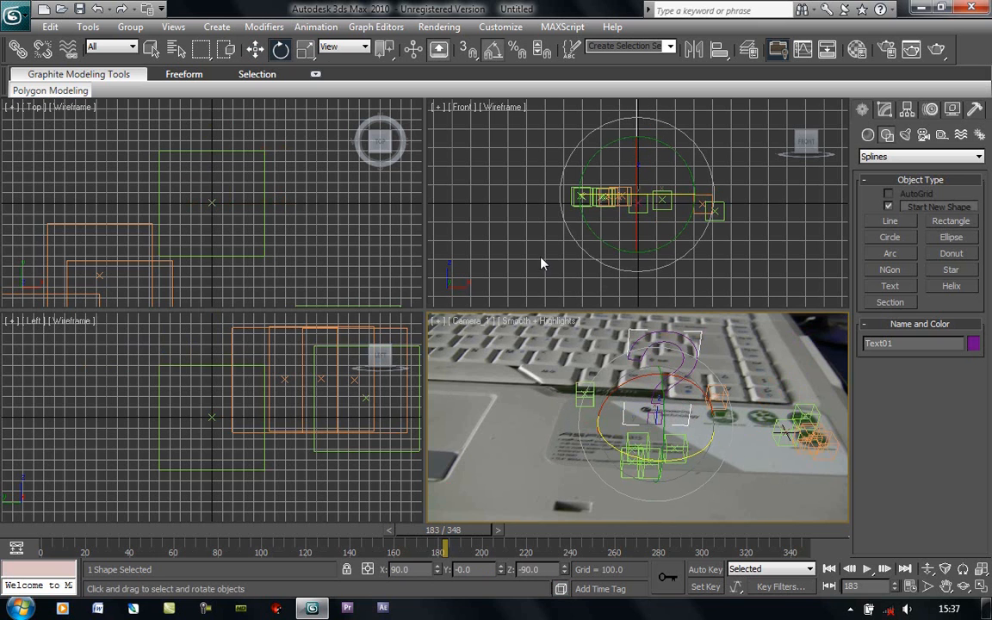
pyautogui.click(149, 49)
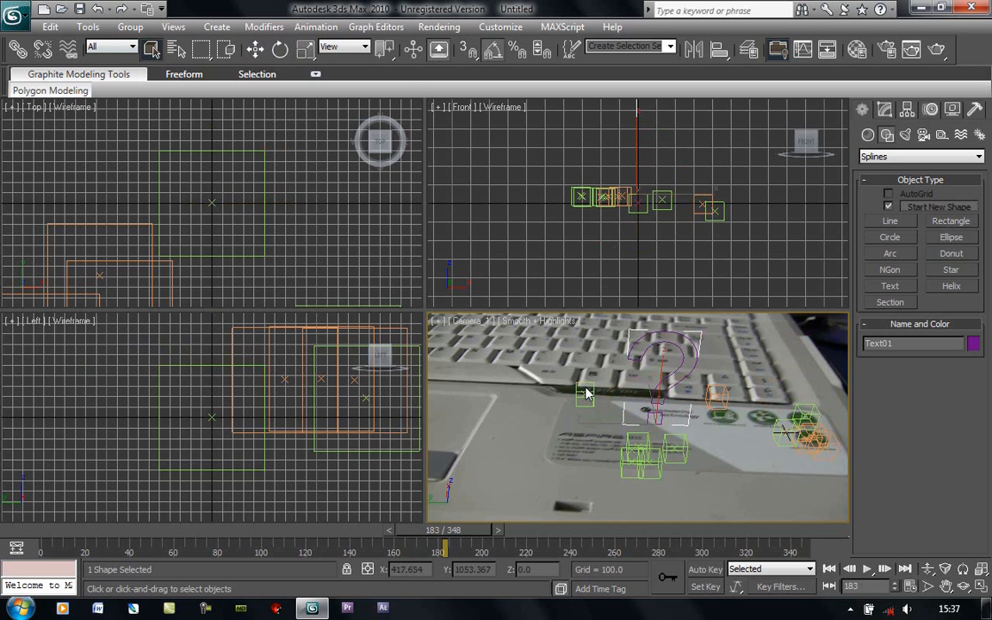
# Move the question mark in the Front viewport onto the tracking box just below it, to about X -192 and Z 36.
pyautogui.click(675, 450)
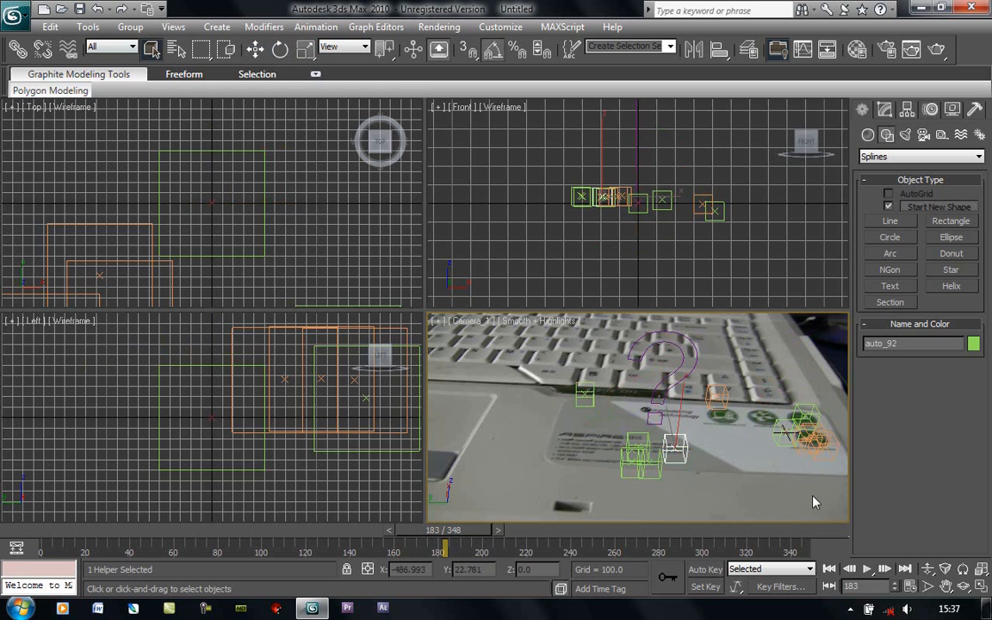
pyautogui.rightClick(570, 247)
pyautogui.scroll(2, 620, 205)
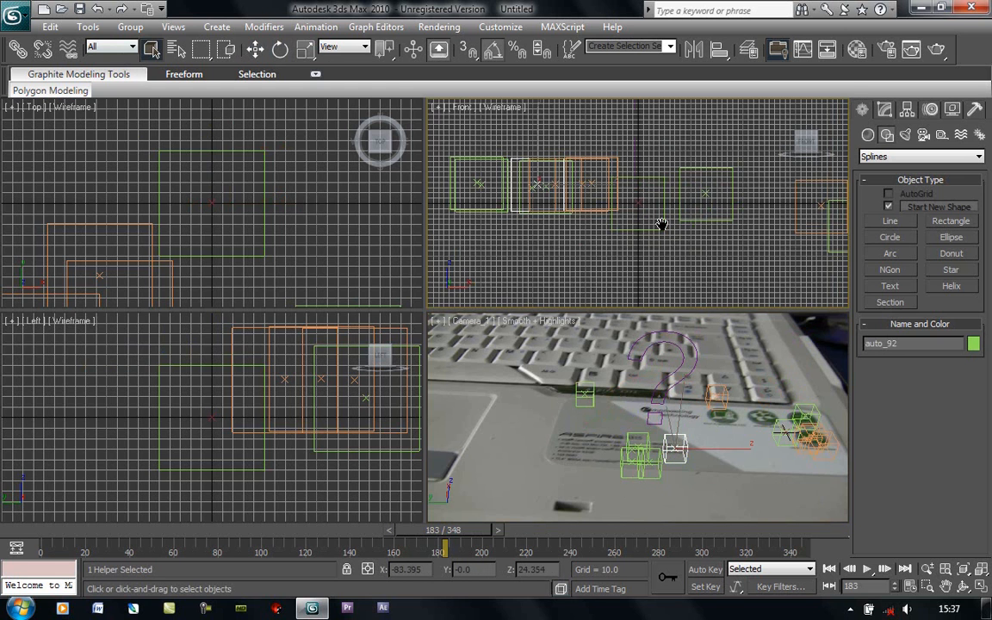
pyautogui.scroll(3, 689, 241)
pyautogui.scroll(3, 690, 250)
pyautogui.moveTo(667, 238); pyautogui.dragTo(651, 195, button='middle')
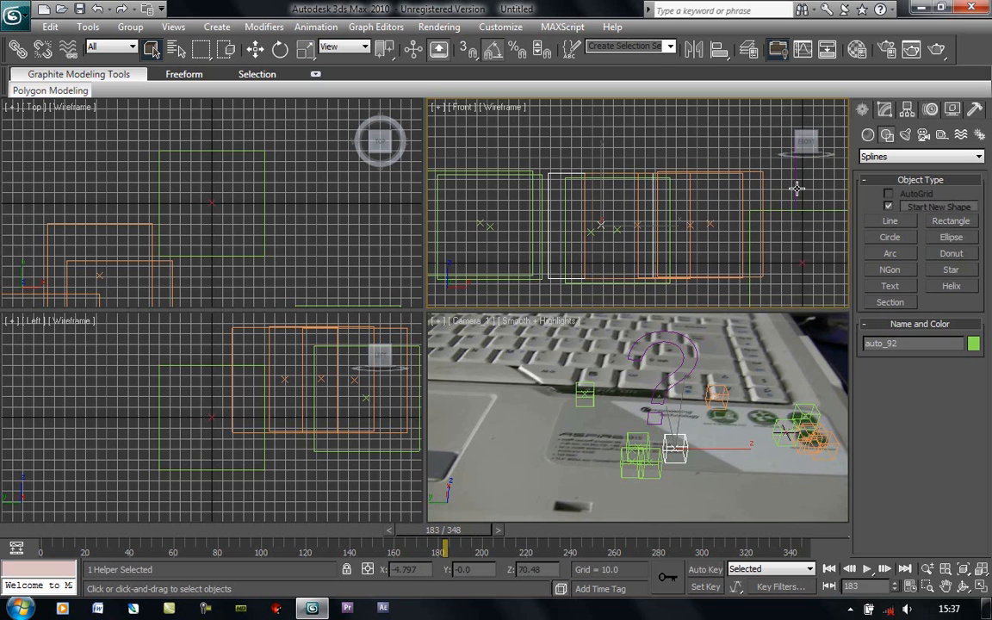
pyautogui.click(797, 188)
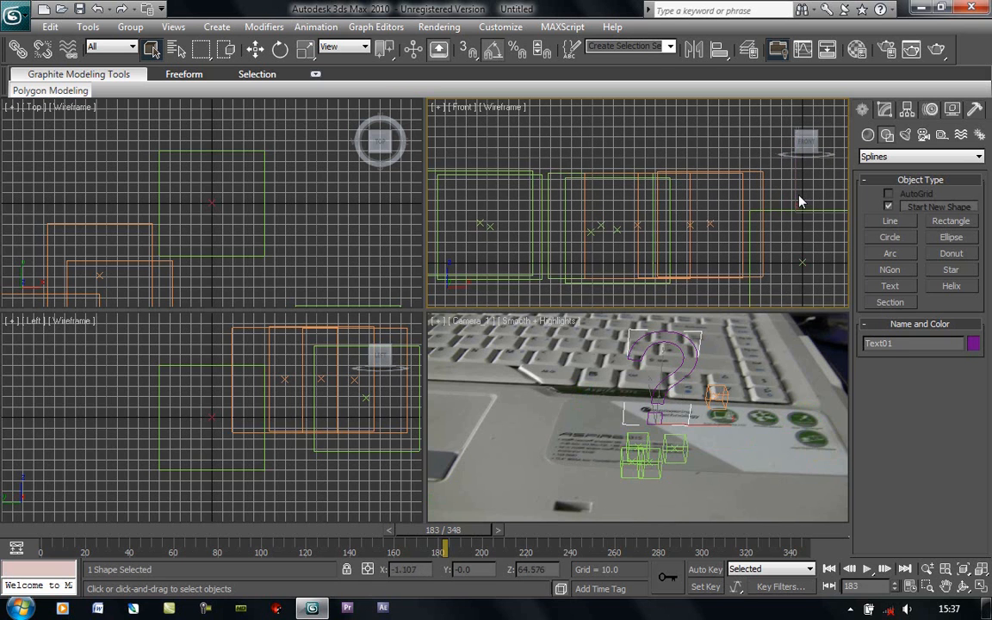
pyautogui.click(255, 49)
pyautogui.moveTo(812, 199); pyautogui.dragTo(597, 186)
pyautogui.scroll(3, 598, 188)
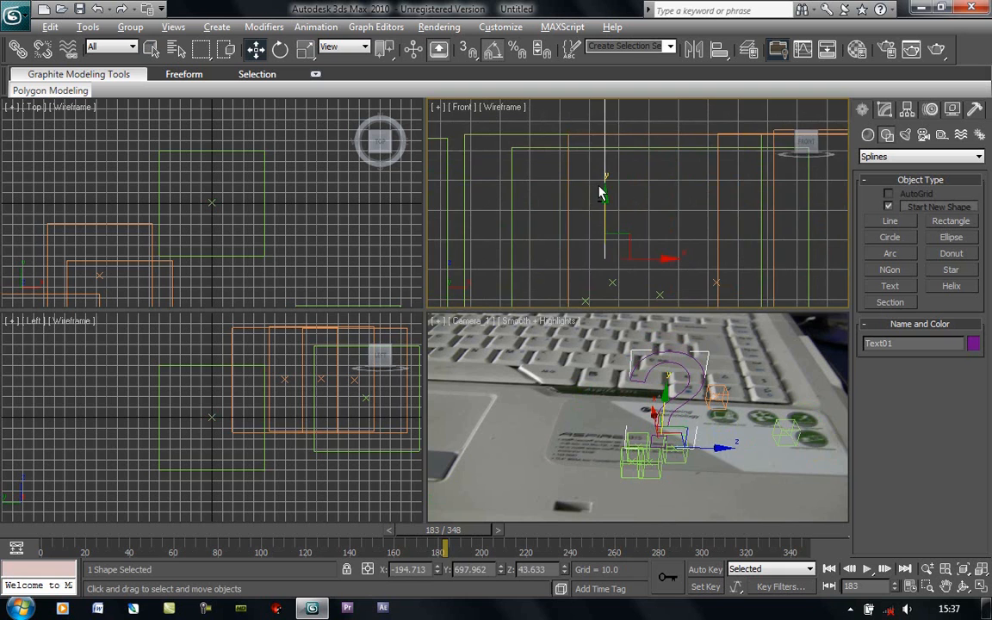
pyautogui.moveTo(624, 216); pyautogui.dragTo(656, 212, button='middle')
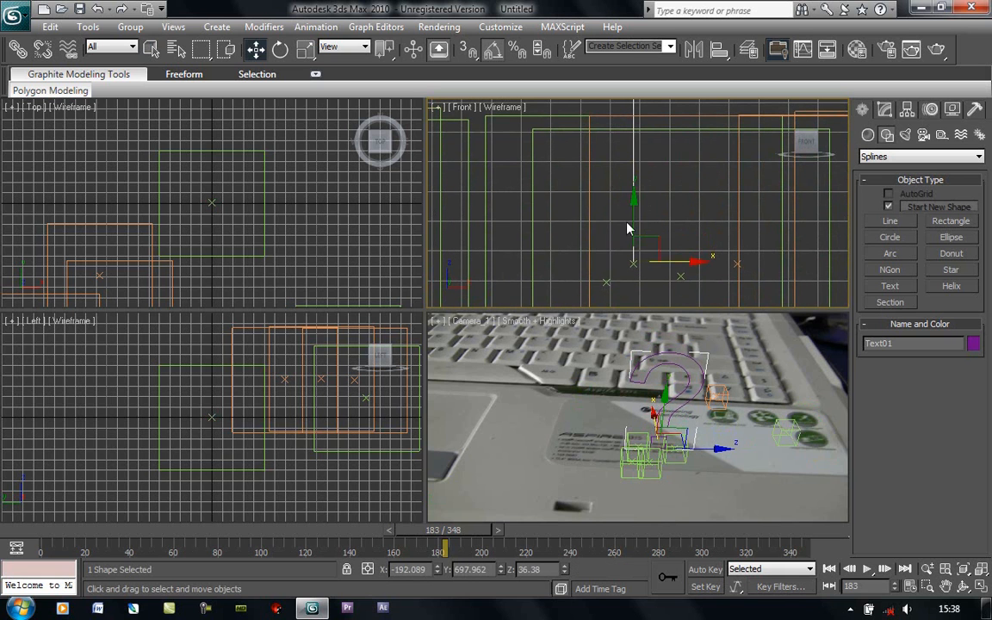
pyautogui.scroll(-2, 642, 228)
pyautogui.scroll(-4, 638, 224)
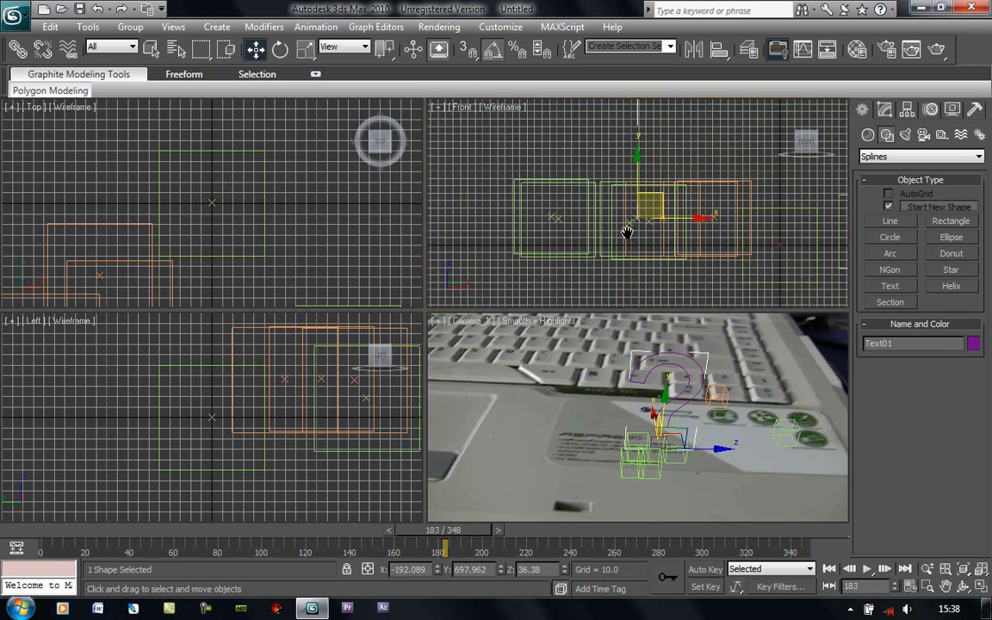
pyautogui.scroll(-2, 565, 246)
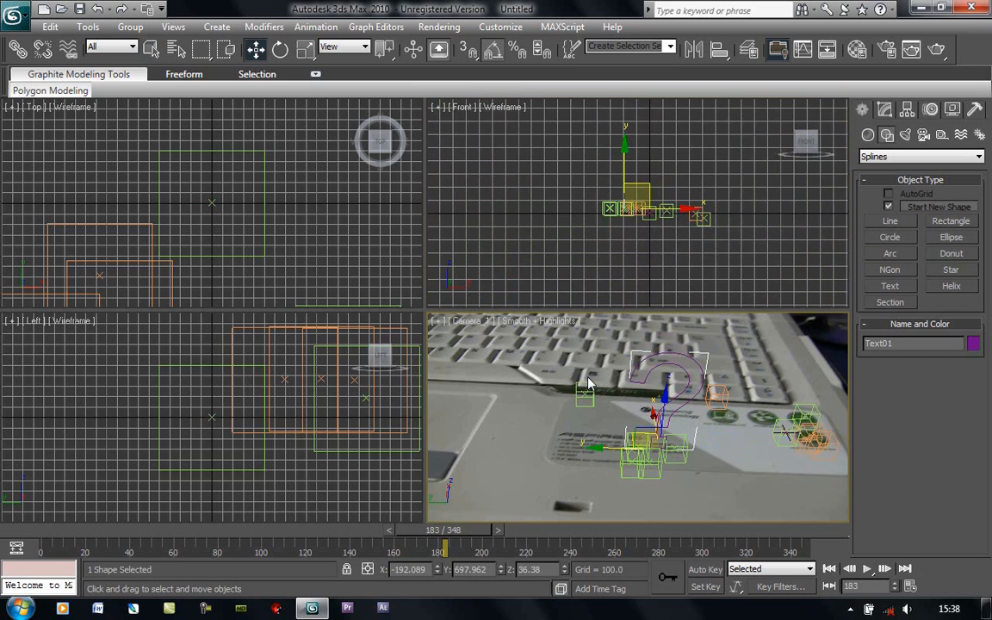
# Apply a Bevel modifier to the question mark text.
pyautogui.click(868, 138)
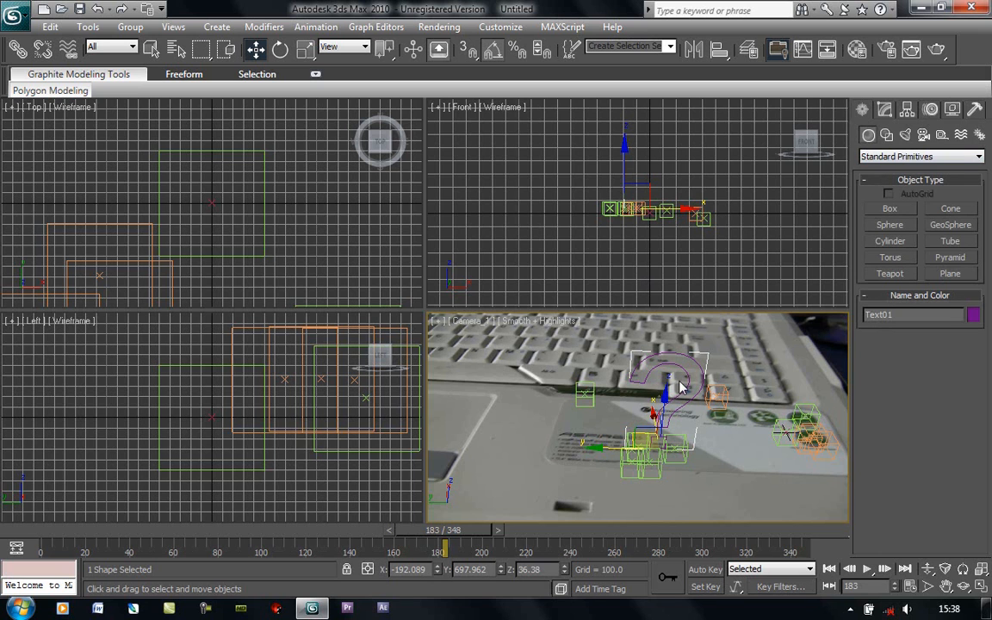
pyautogui.click(884, 109)
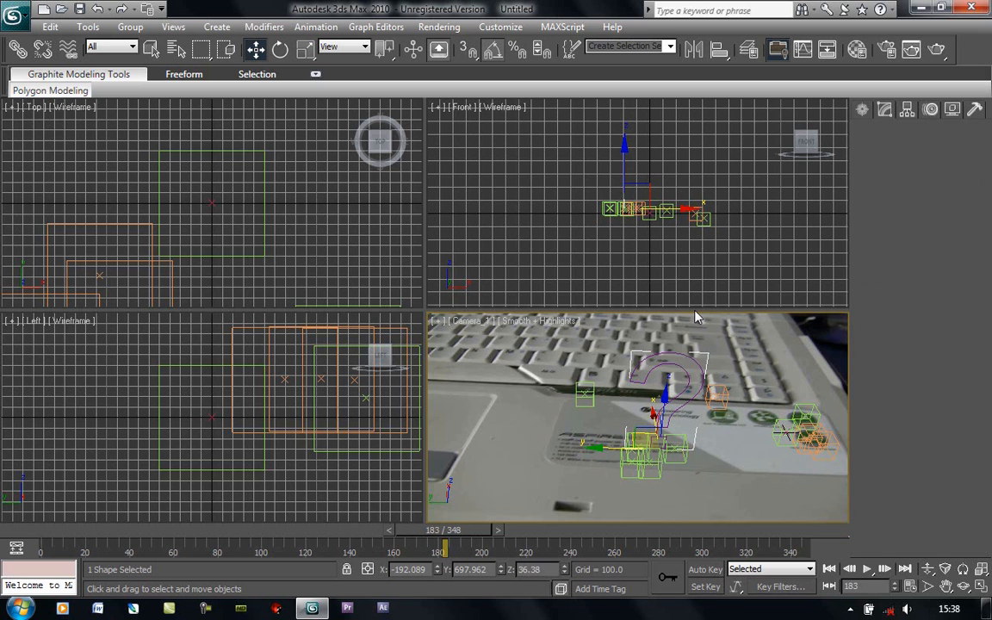
pyautogui.click(978, 153)
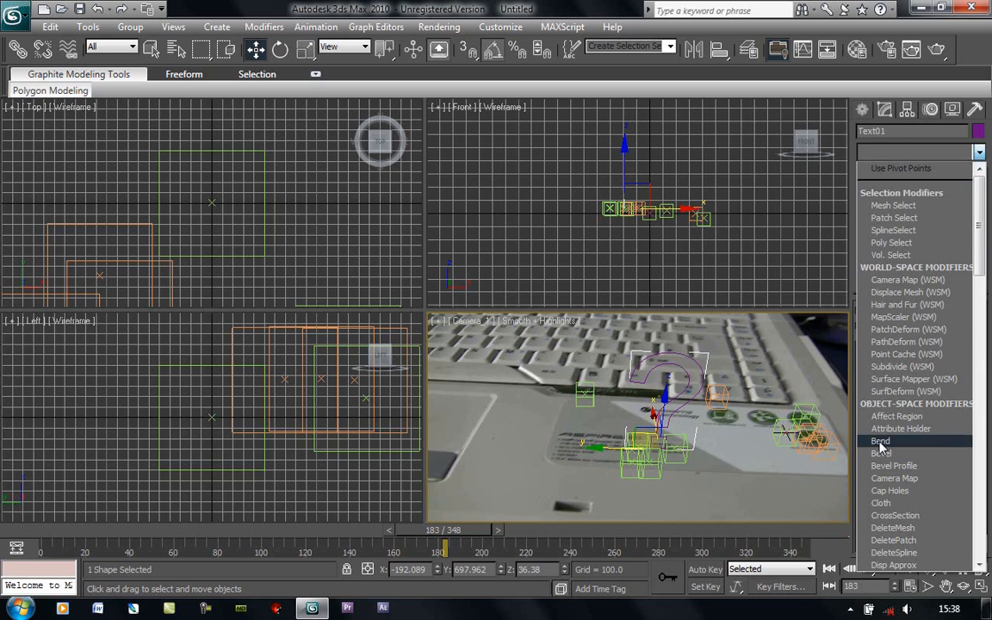
pyautogui.click(881, 454)
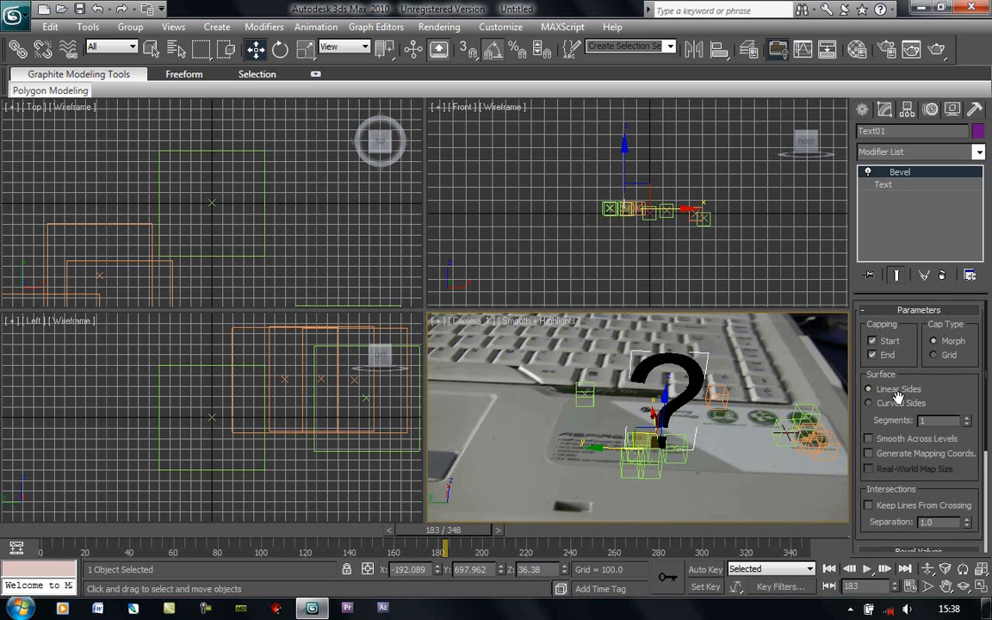
# Set Bevel Level 1 height to 8.5, and enable Levels 2 and 3, each with height 0.5 and outline -0.2.
pyautogui.moveTo(947, 411); pyautogui.dragTo(950, 244)
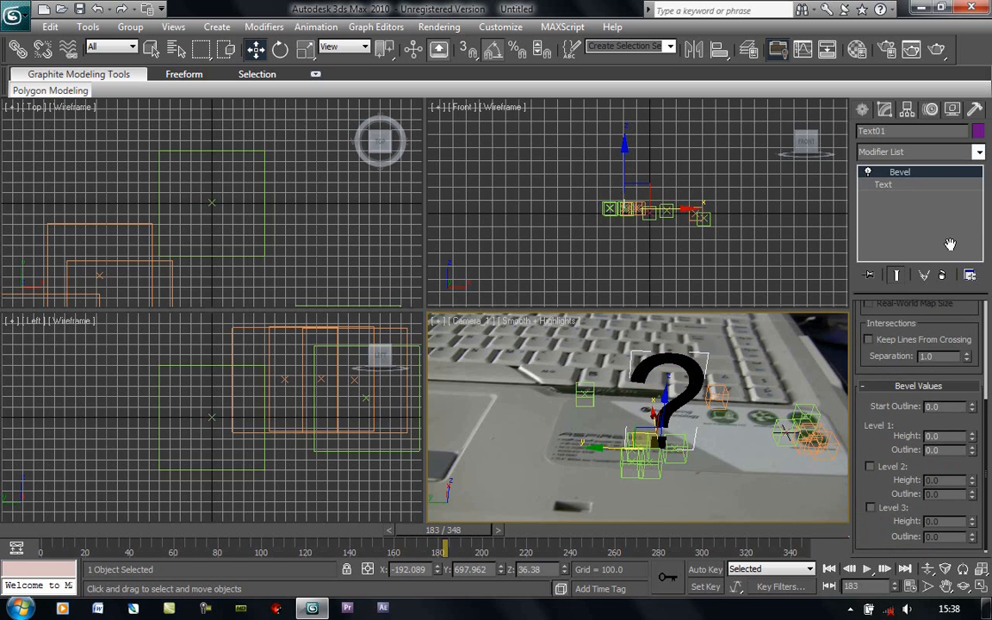
pyautogui.click(870, 466)
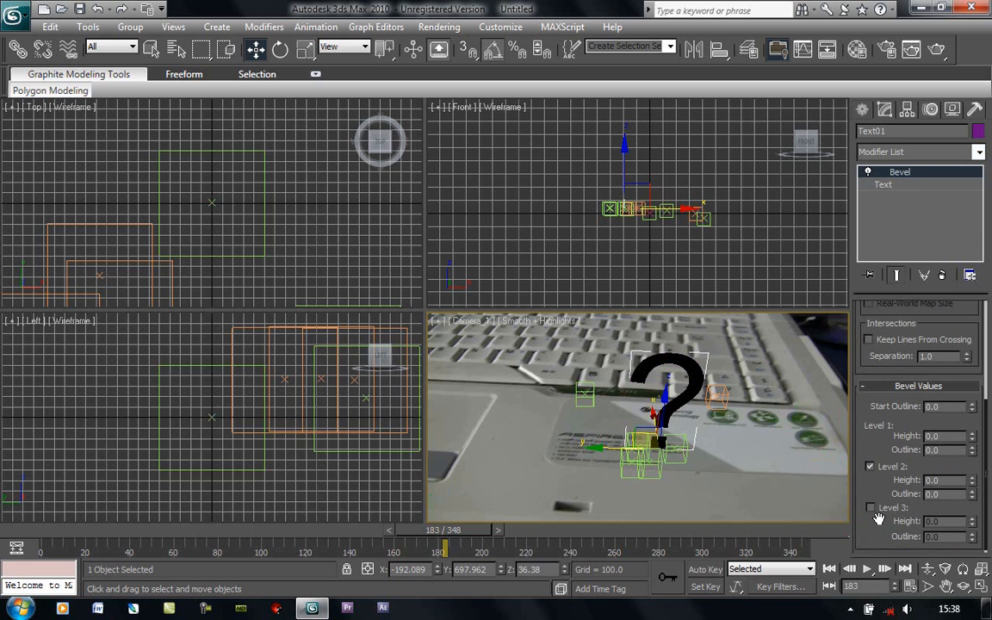
pyautogui.click(871, 507)
pyautogui.moveTo(971, 442); pyautogui.dragTo(968, 422)
pyautogui.click(974, 479)
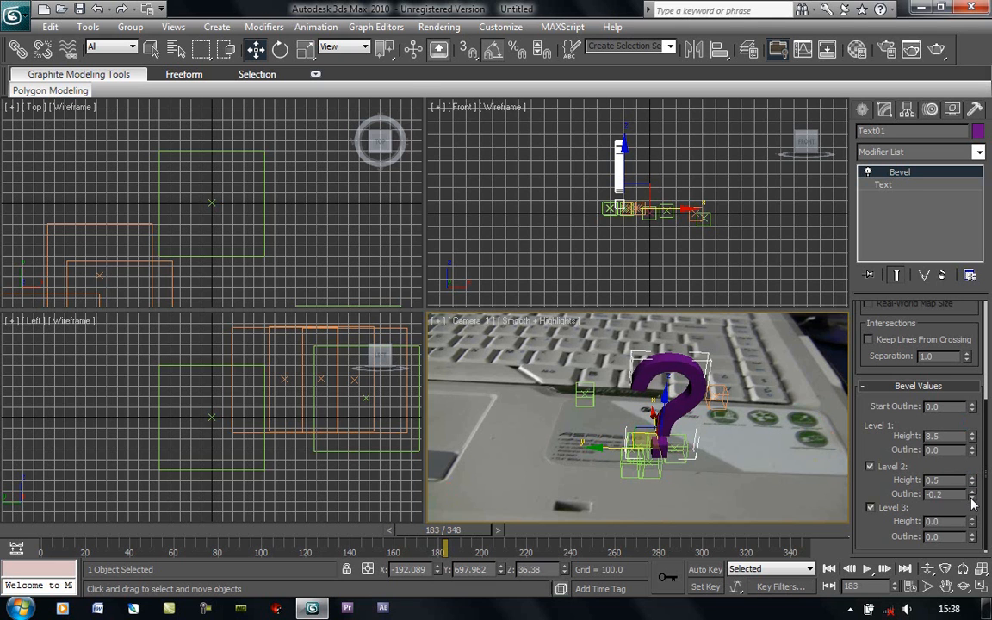
pyautogui.moveTo(971, 494); pyautogui.dragTo(972, 491)
pyautogui.doubleClick(943, 494)
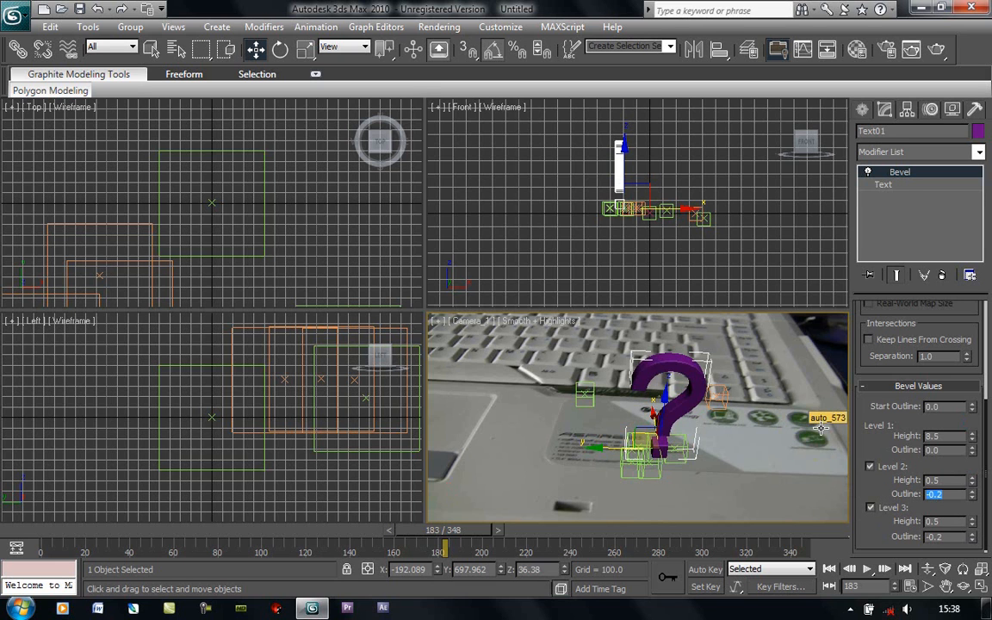
pyautogui.click(628, 425)
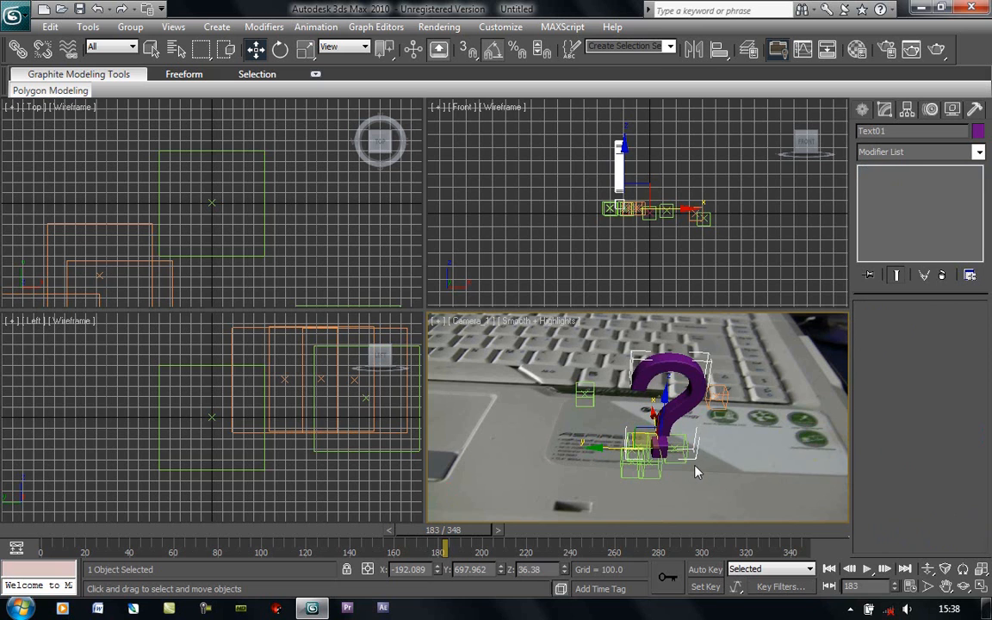
# Rotate the beveled question mark about 7 degrees around the Z axis in the camera view and clear the selection.
pyautogui.click(671, 403)
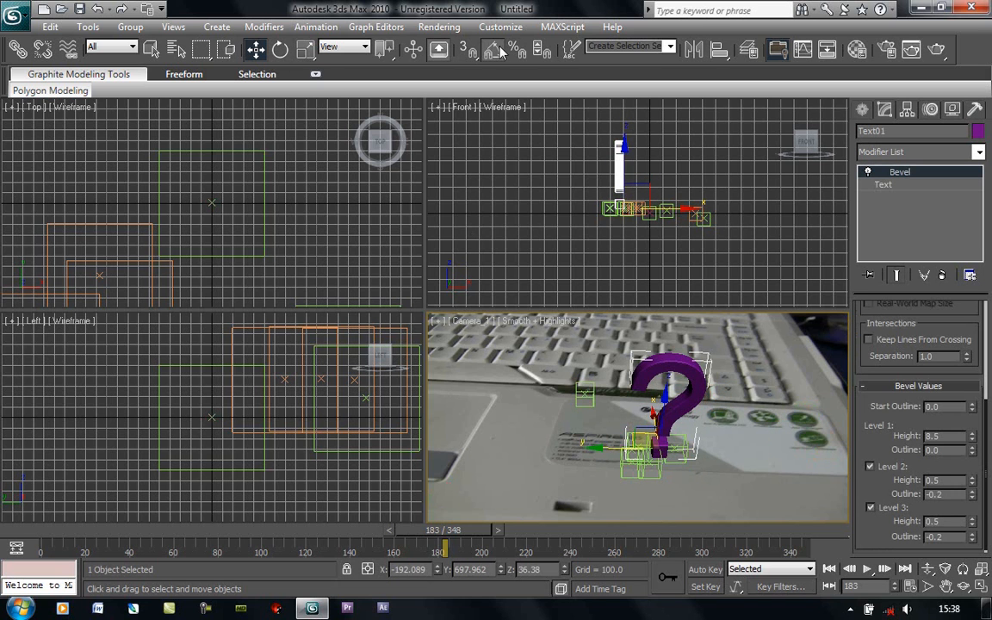
pyautogui.click(280, 49)
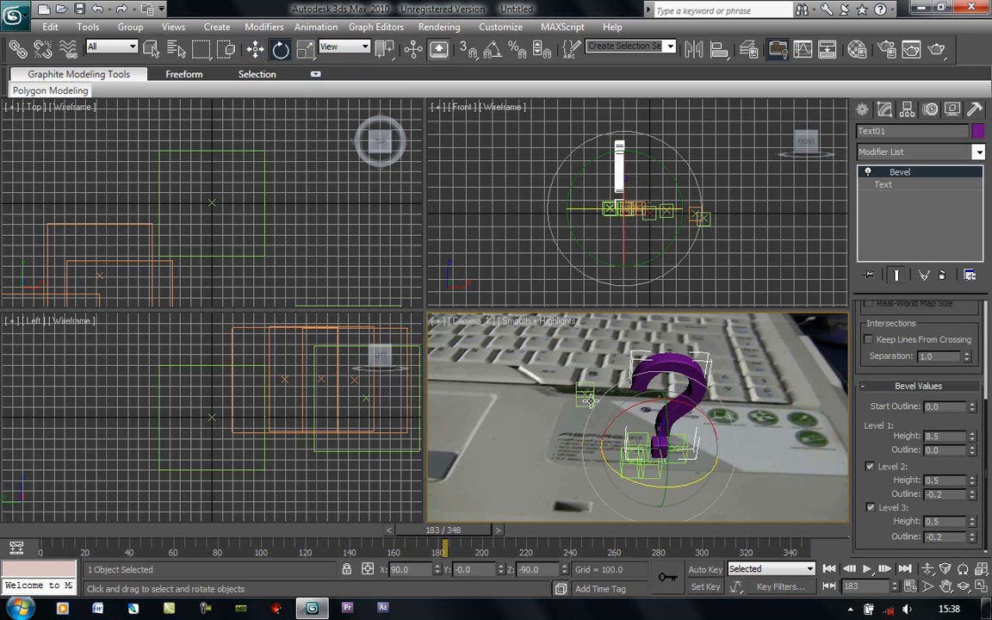
pyautogui.moveTo(629, 471); pyautogui.dragTo(604, 468)
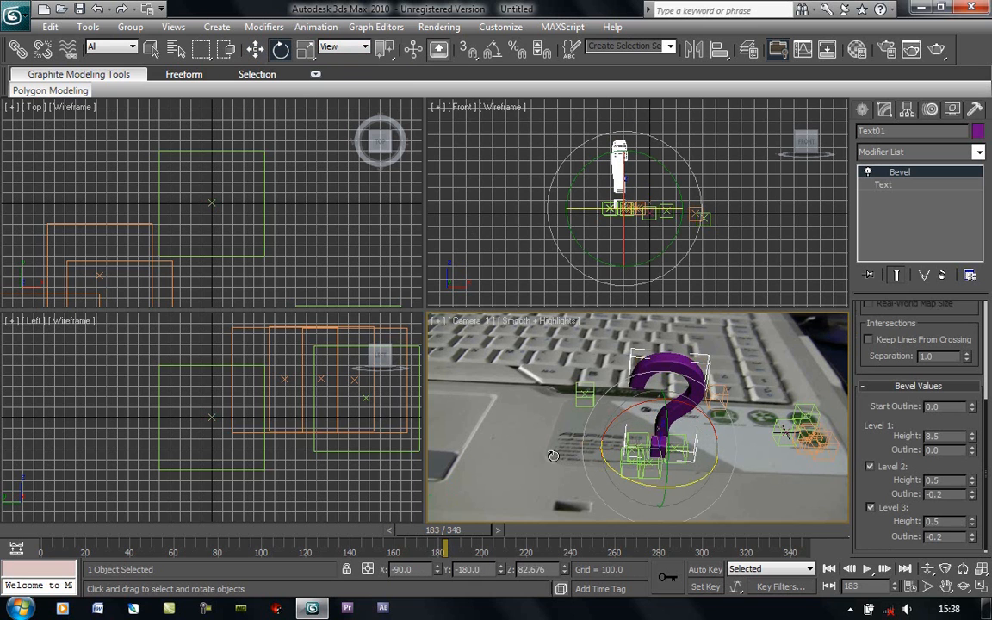
pyautogui.click(516, 443)
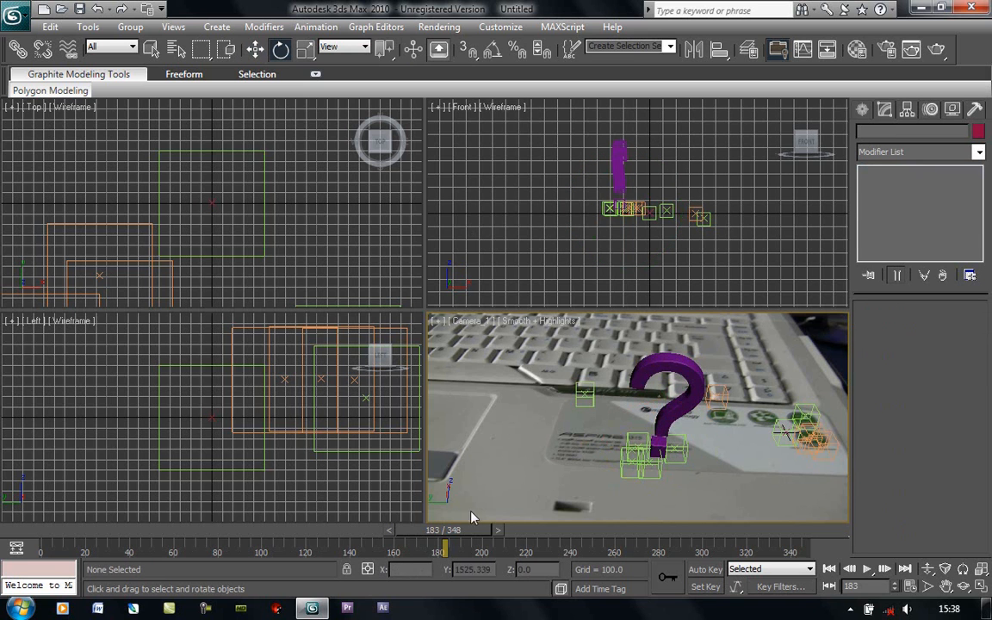
# Scrub through the animation to check how the question mark follows the laptop footage, stopping at frame 105.
pyautogui.moveTo(441, 530); pyautogui.dragTo(666, 552)
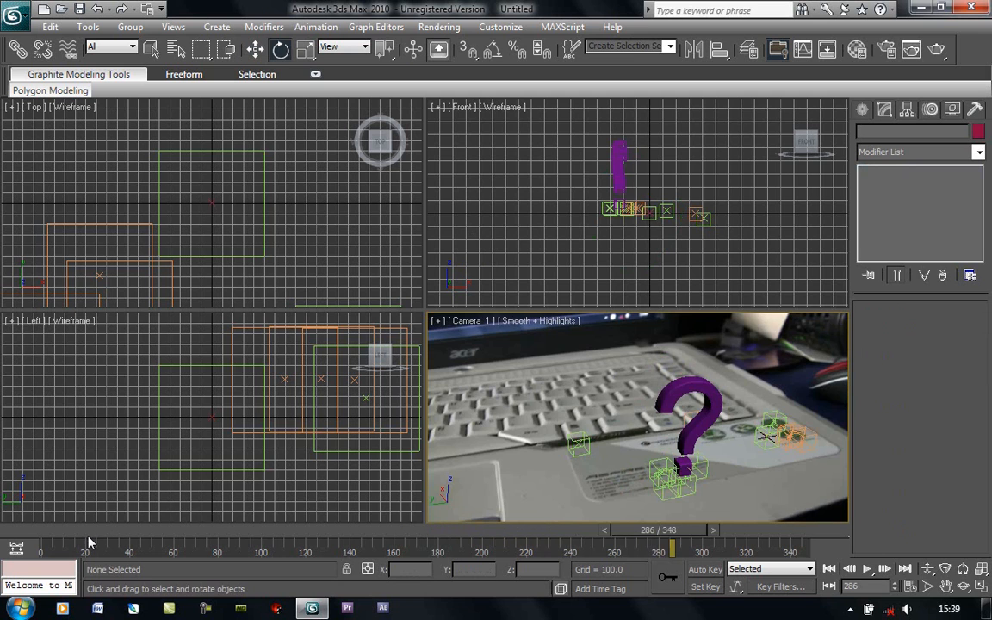
pyautogui.moveTo(96, 541); pyautogui.dragTo(88, 543)
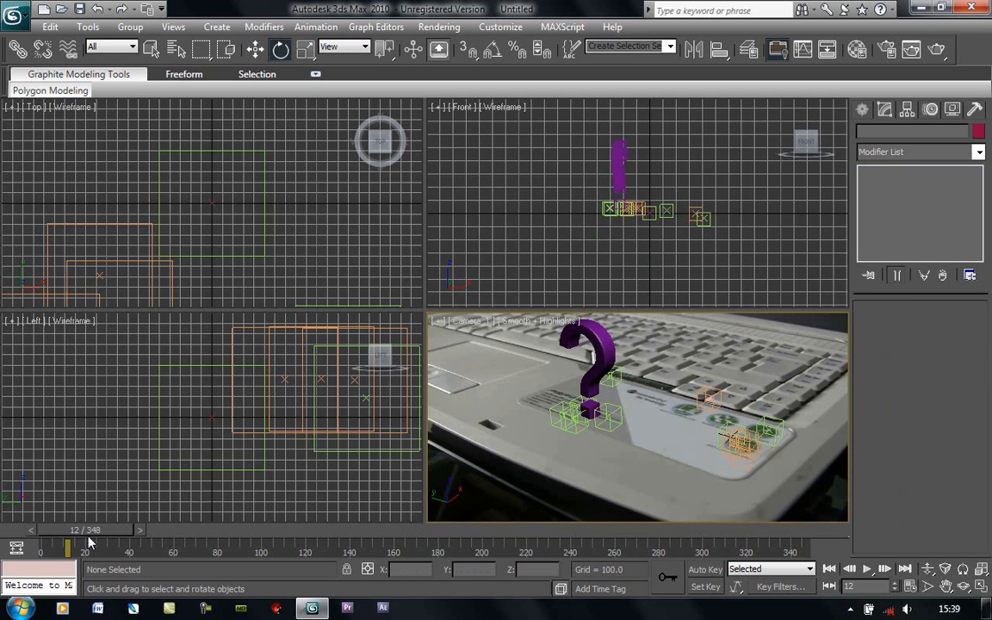
pyautogui.click(281, 534)
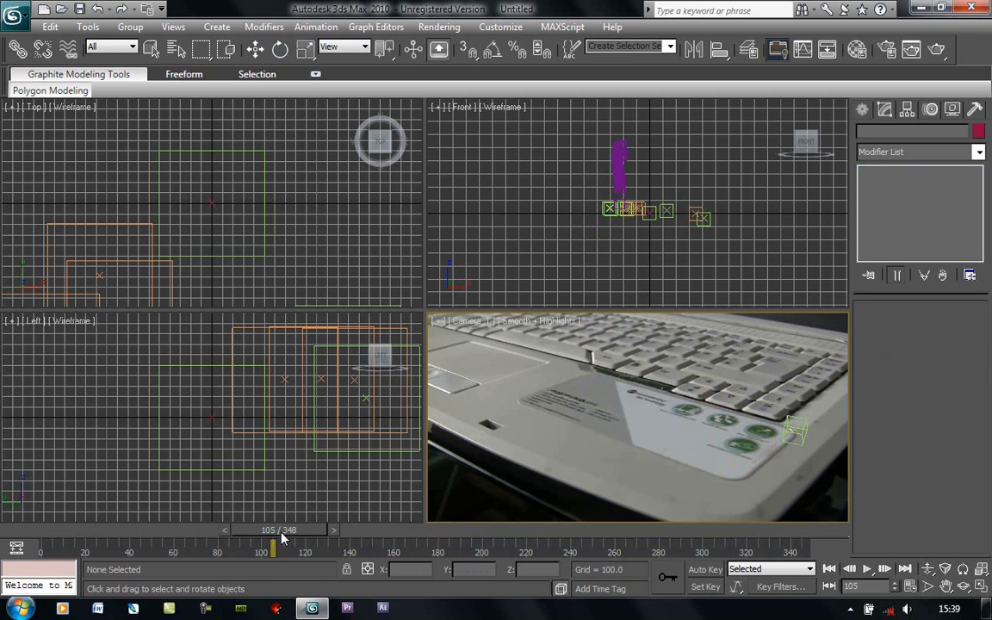
# Create a plane about 1242 by 527 units under the question mark, covering the laptop's palm rest in the camera view.
pyautogui.click(862, 110)
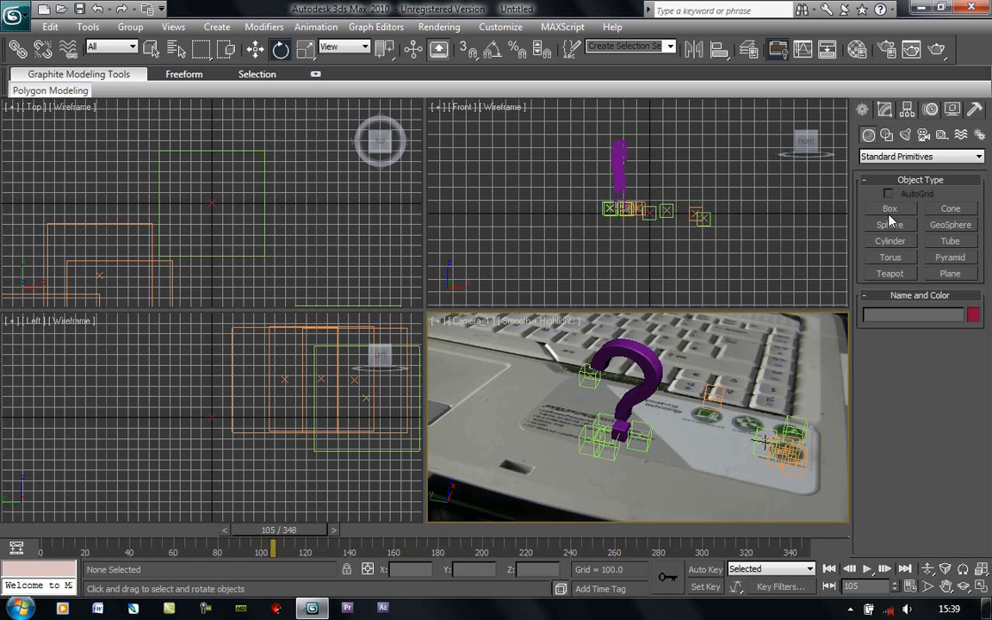
pyautogui.click(951, 274)
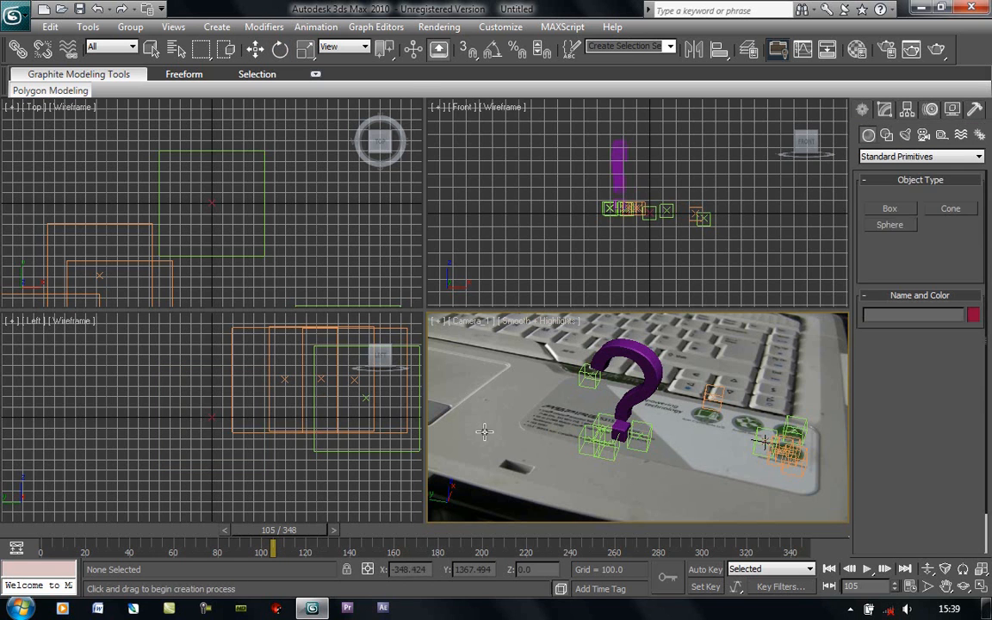
pyautogui.moveTo(525, 448); pyautogui.dragTo(792, 425)
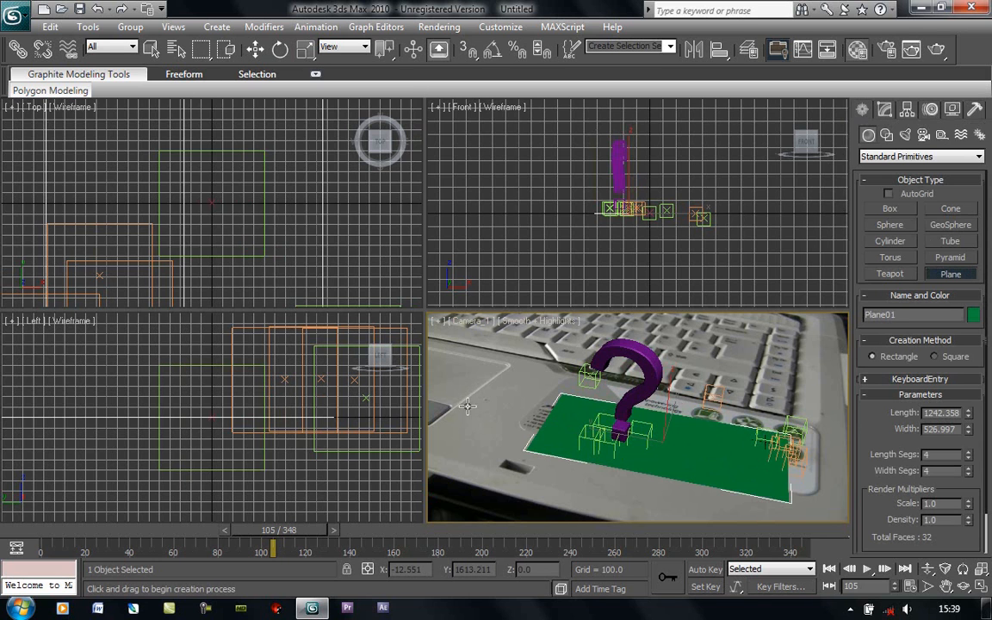
# Assign the first material slot to the plane and name the material "Shadow".
pyautogui.press('m')
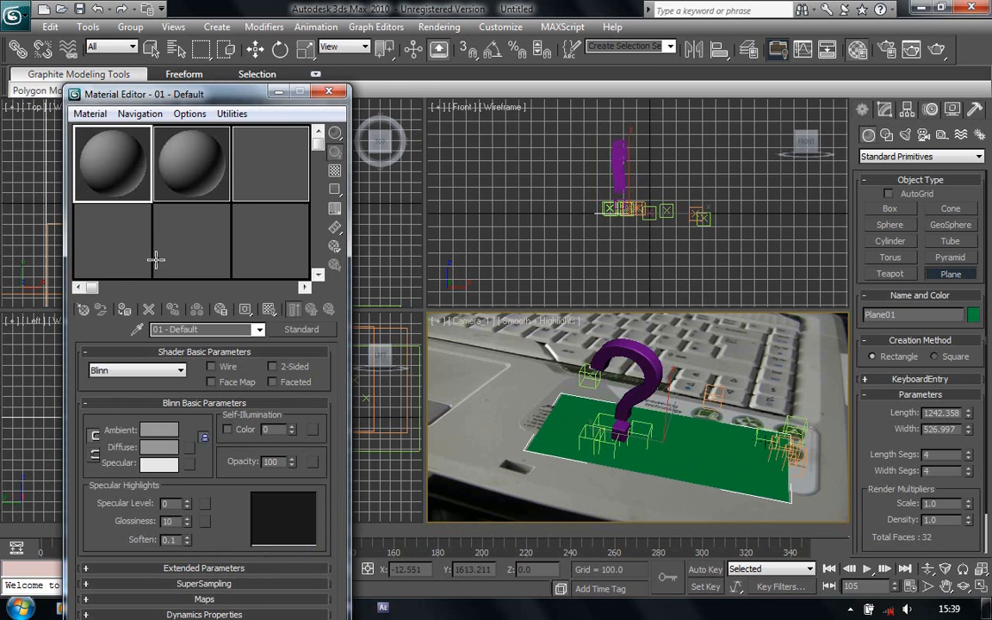
pyautogui.click(124, 309)
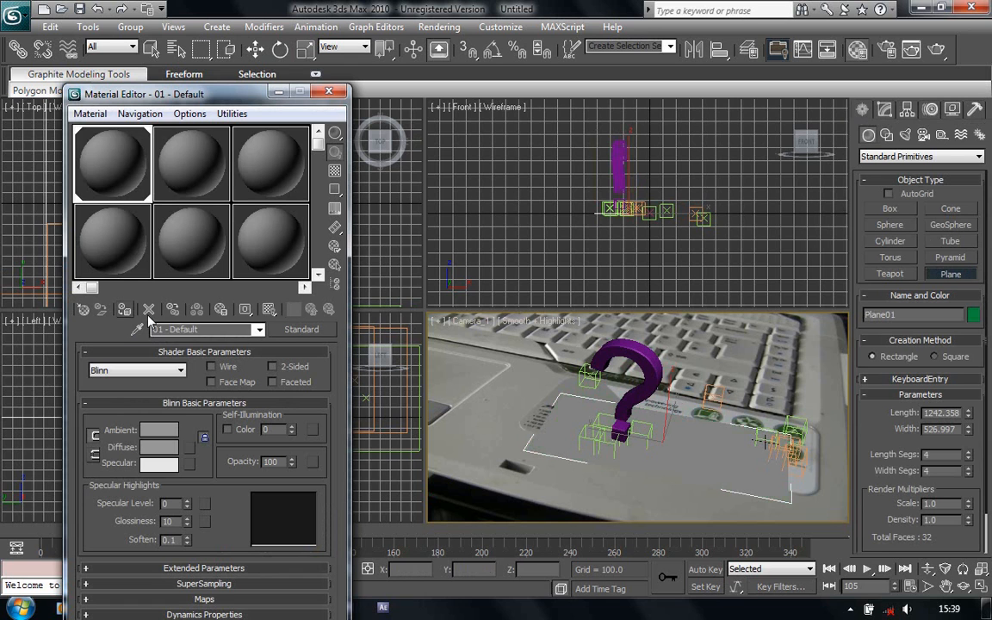
pyautogui.click(204, 329)
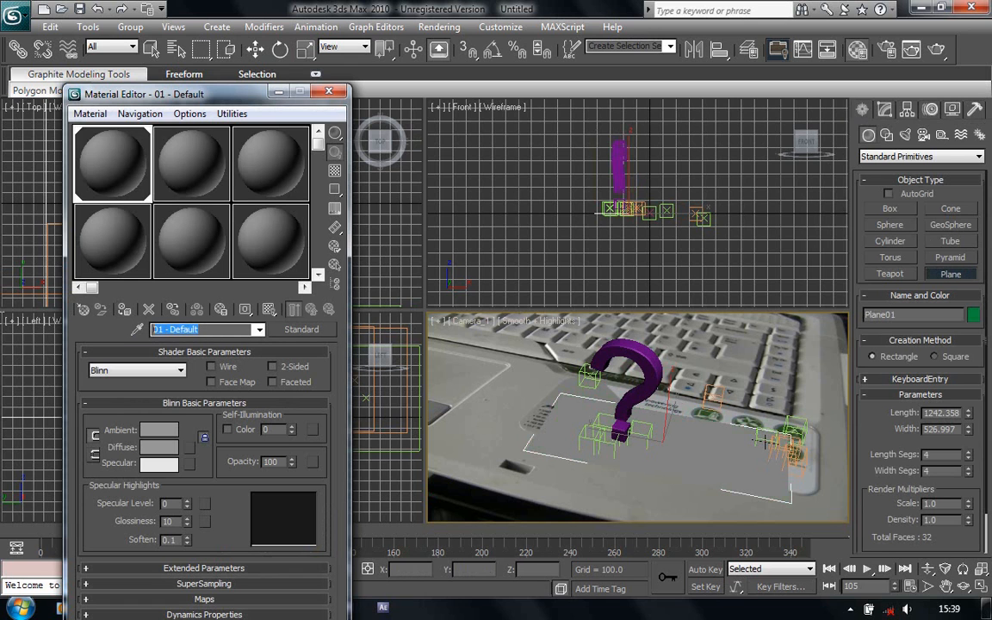
pyautogui.write('Shadow')
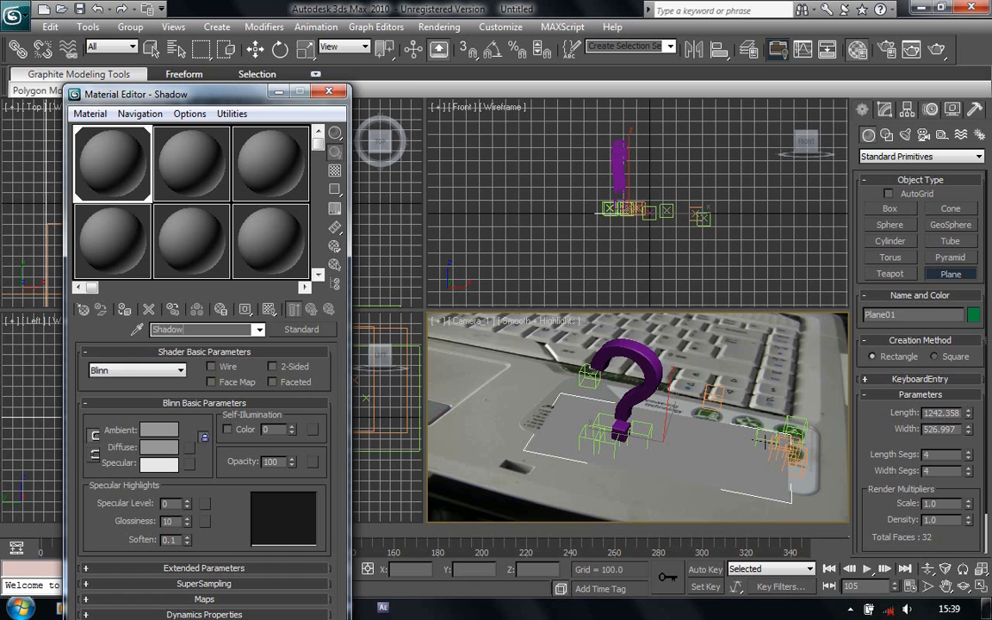
# Name the material in the second slot "Text Material".
pyautogui.click(179, 182)
pyautogui.click(205, 329)
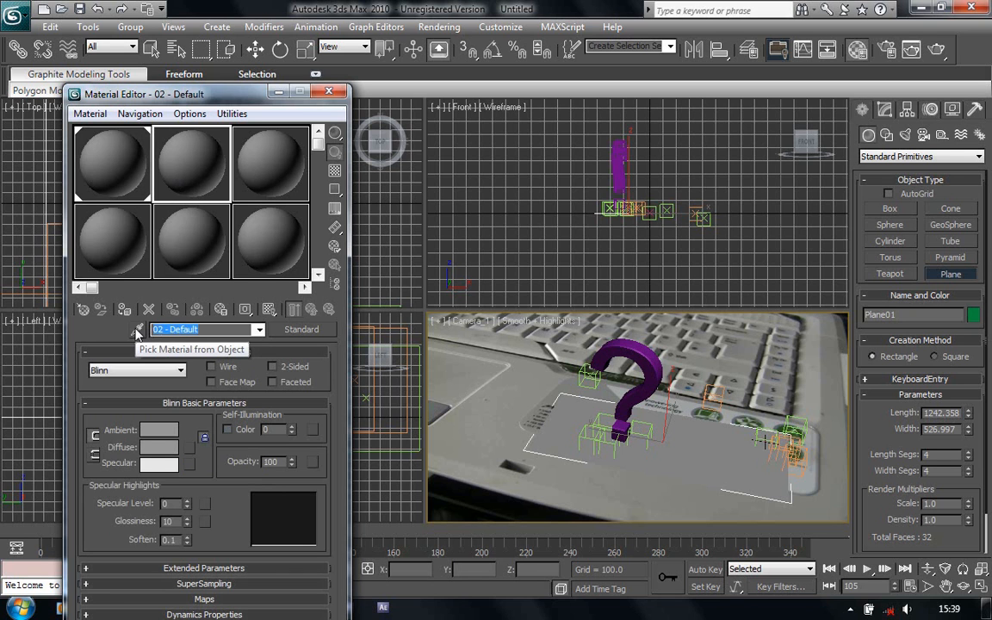
pyautogui.write('Tex')
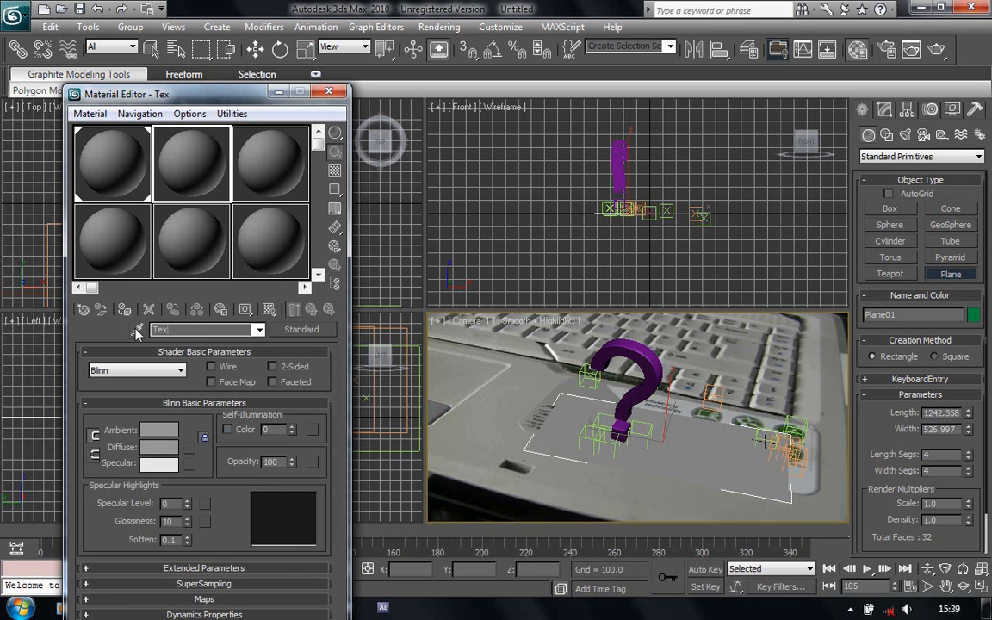
pyautogui.write('t Material')
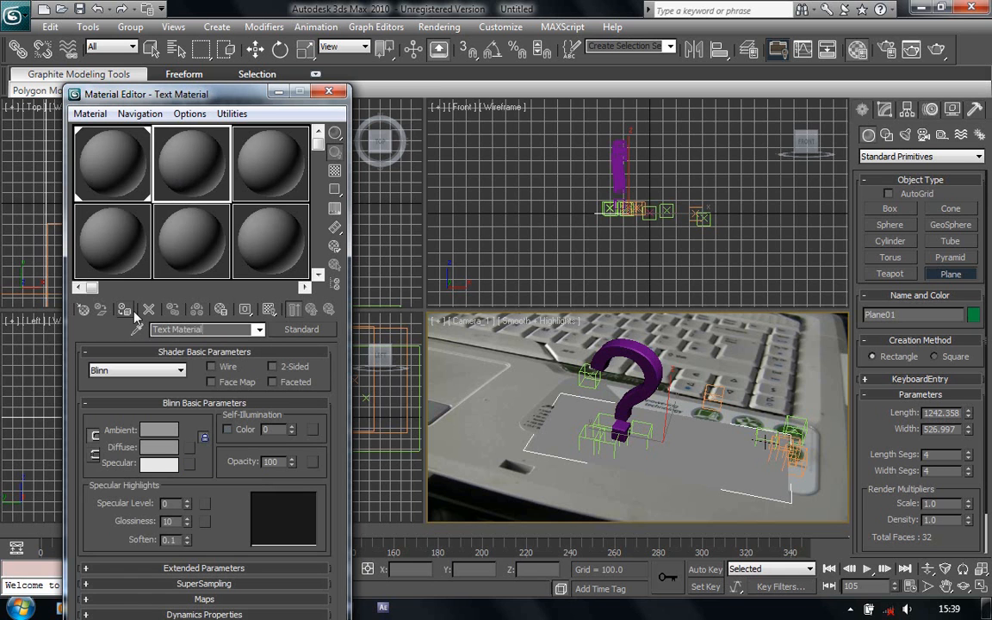
pyautogui.click(469, 385)
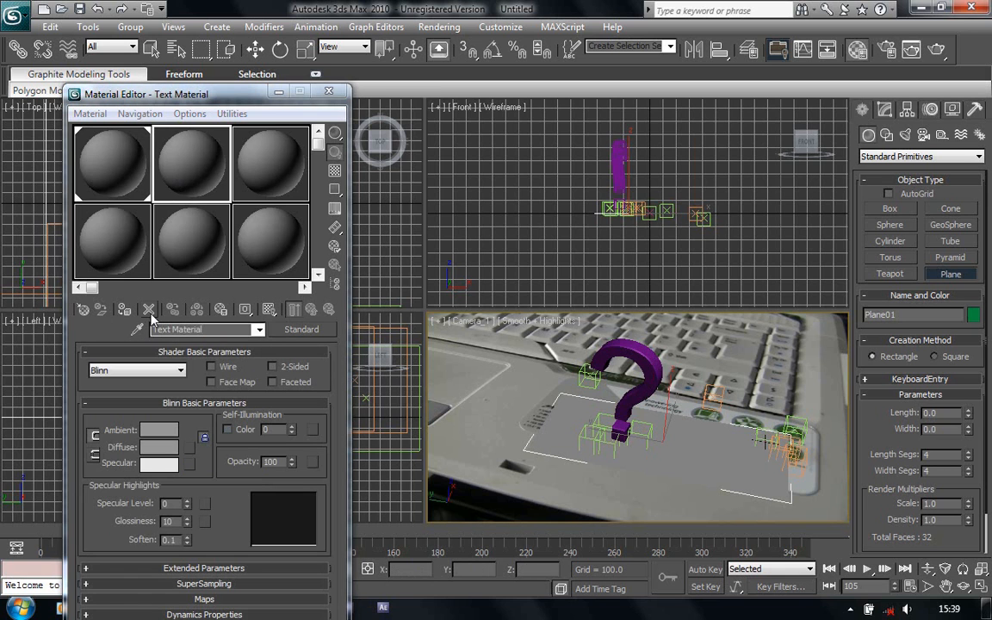
# Assign the Text Material to the question mark.
pyautogui.click(148, 49)
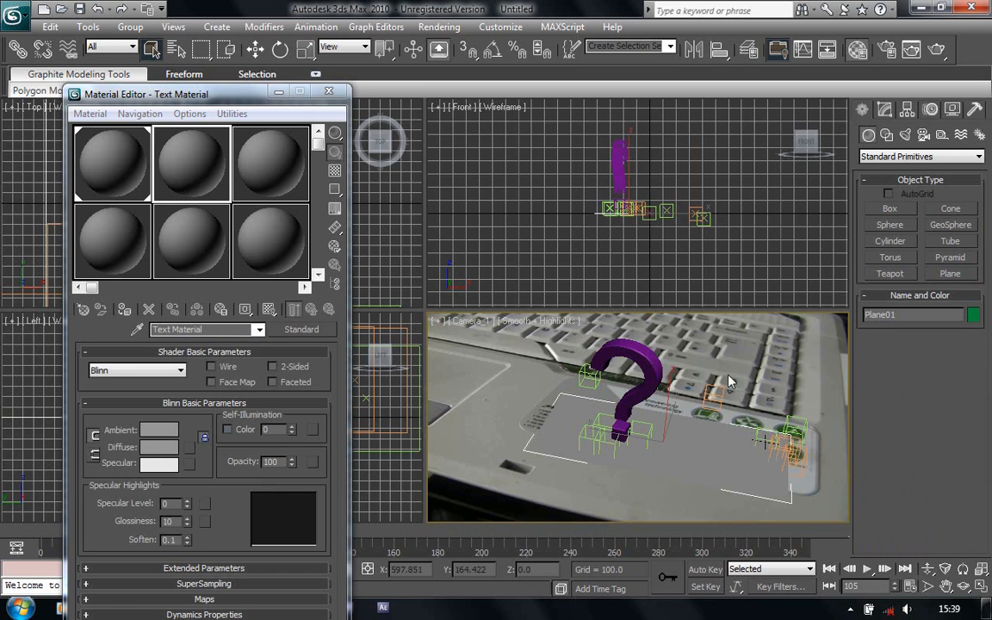
pyautogui.click(619, 349)
pyautogui.click(124, 311)
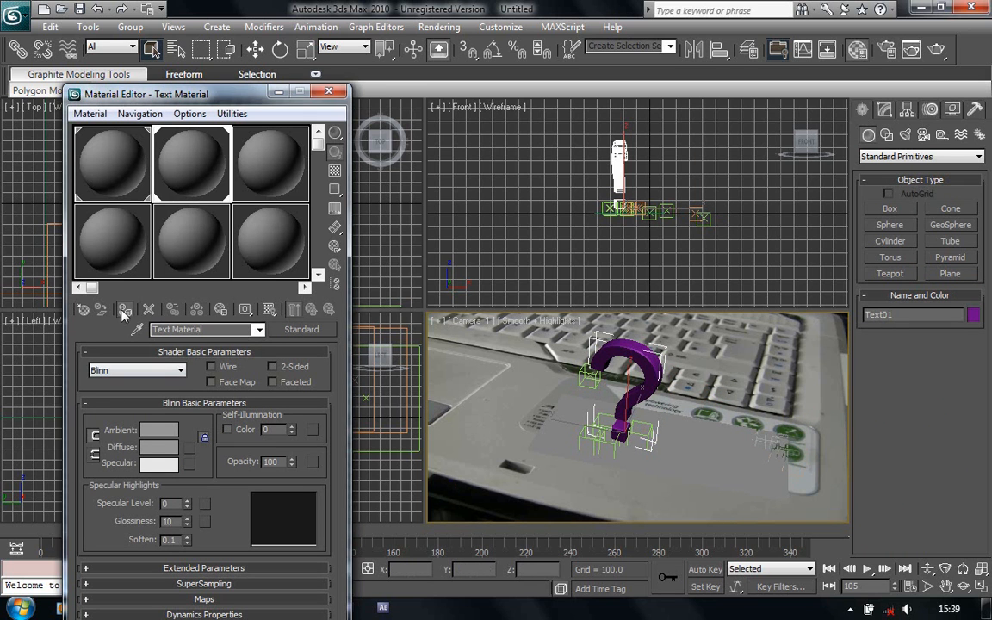
# Change the plane's Shadow material from Standard to the Matte/Shadow type.
pyautogui.click(592, 458)
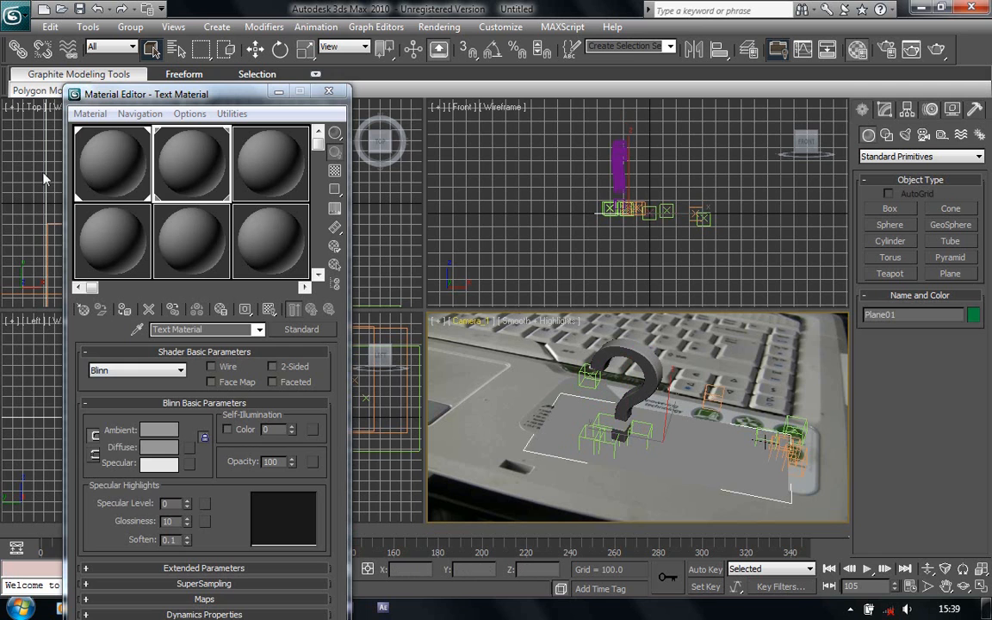
pyautogui.click(112, 165)
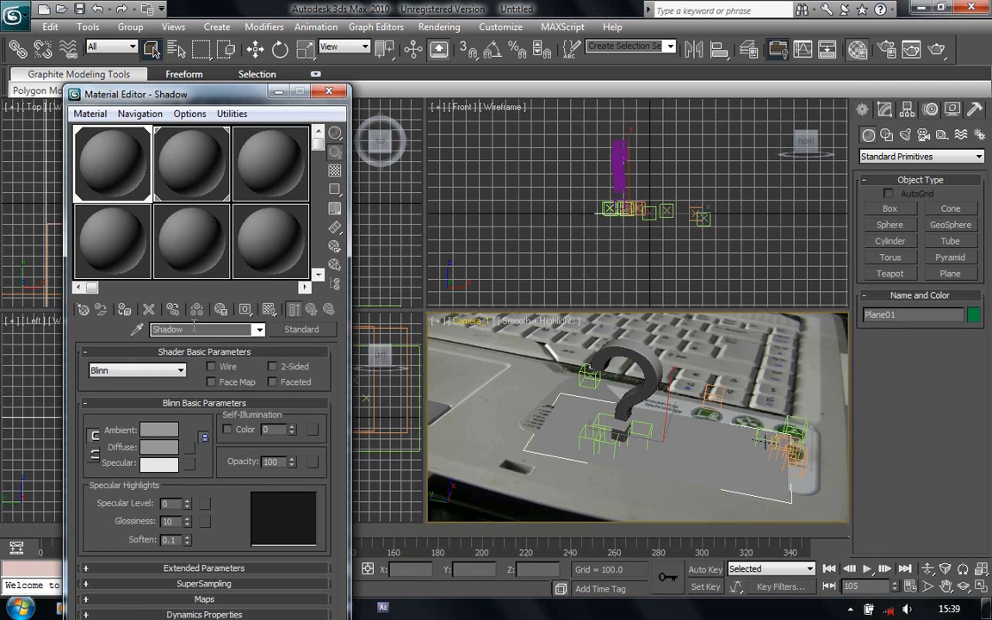
pyautogui.click(302, 329)
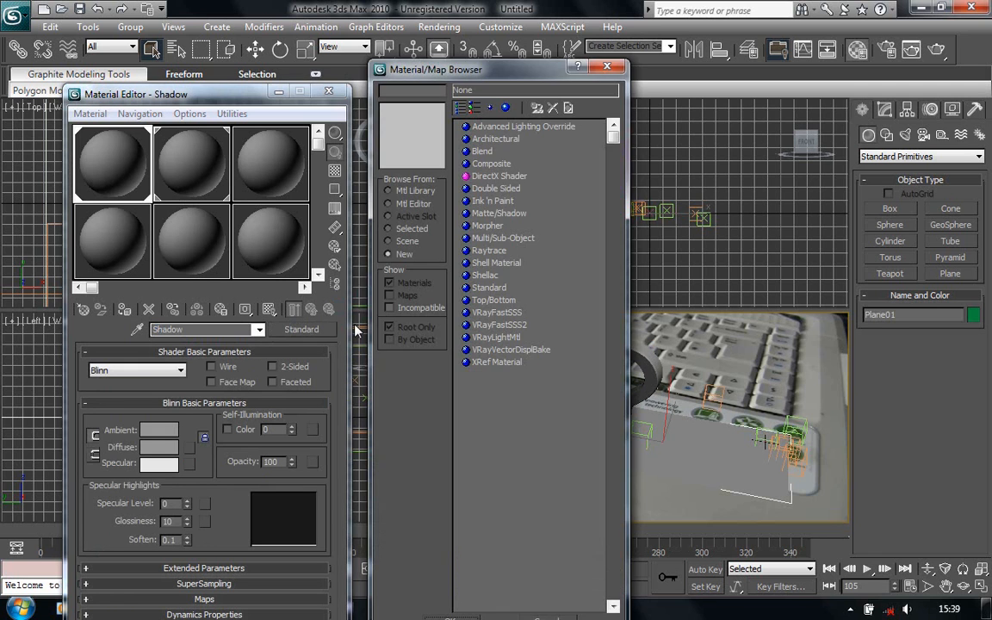
pyautogui.click(502, 238)
pyautogui.doubleClick(497, 214)
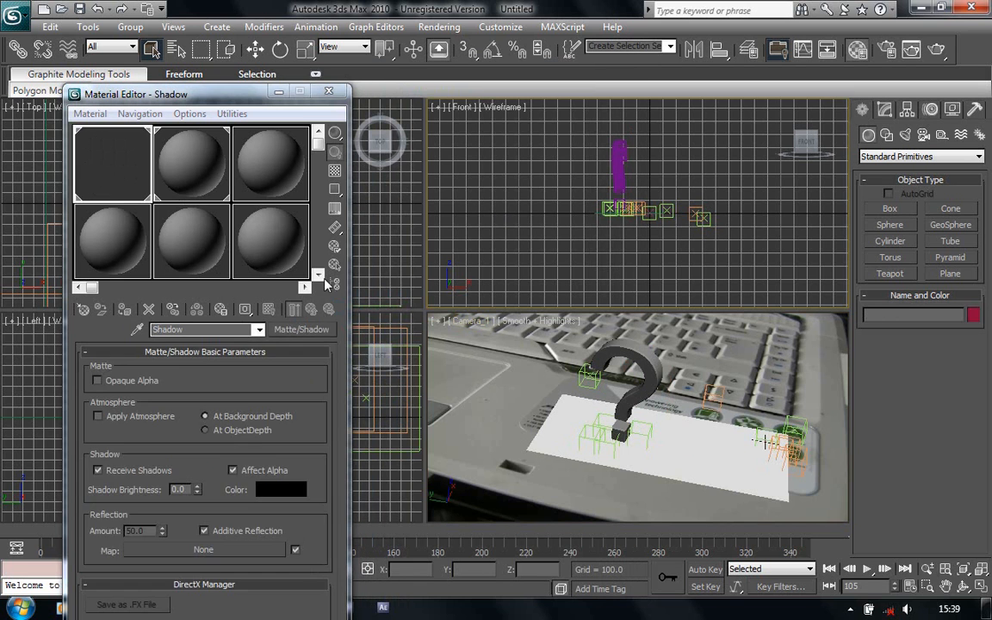
# Place a standard Skylight on the laptop surface beside the shadow plane in the camera view.
pyautogui.click(905, 136)
pyautogui.click(883, 159)
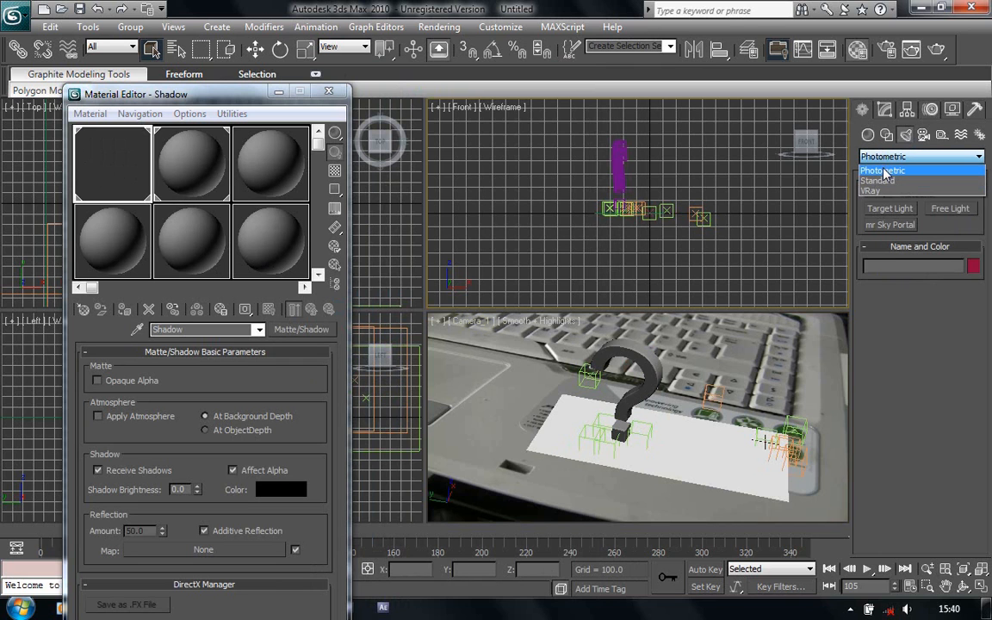
pyautogui.click(878, 181)
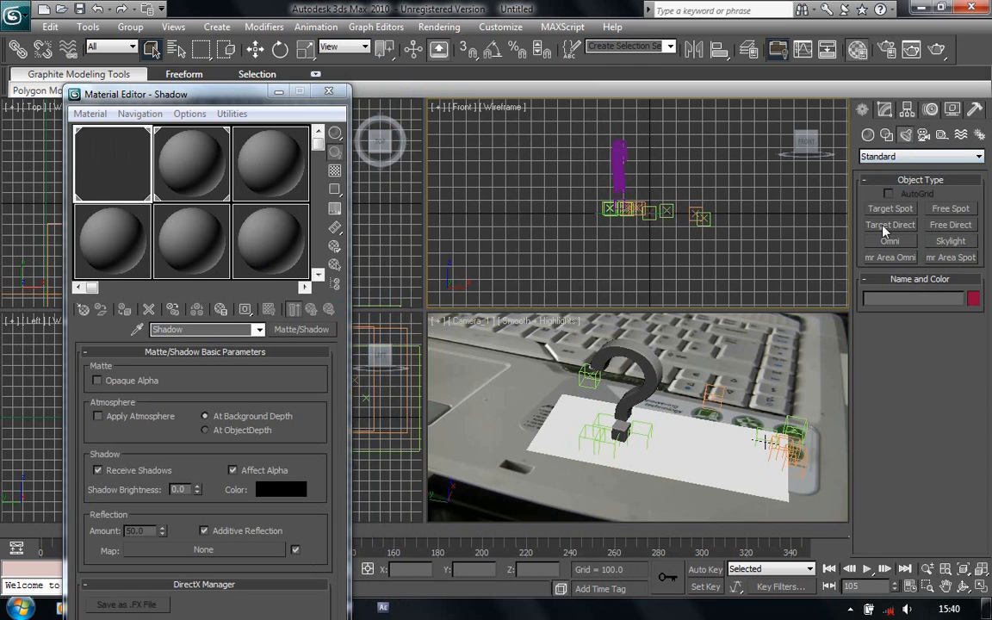
pyautogui.click(951, 241)
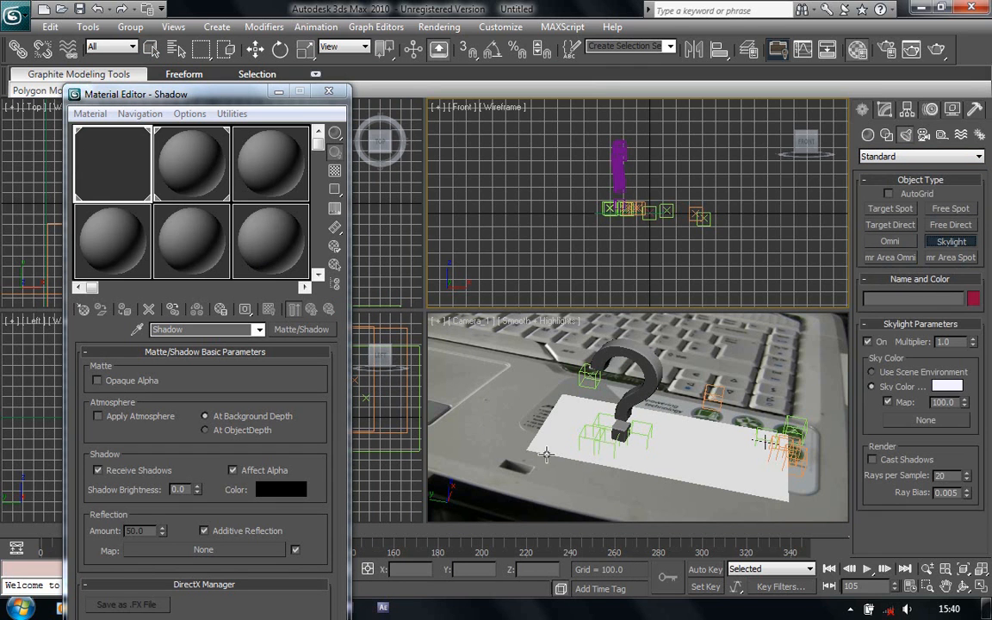
pyautogui.click(513, 422)
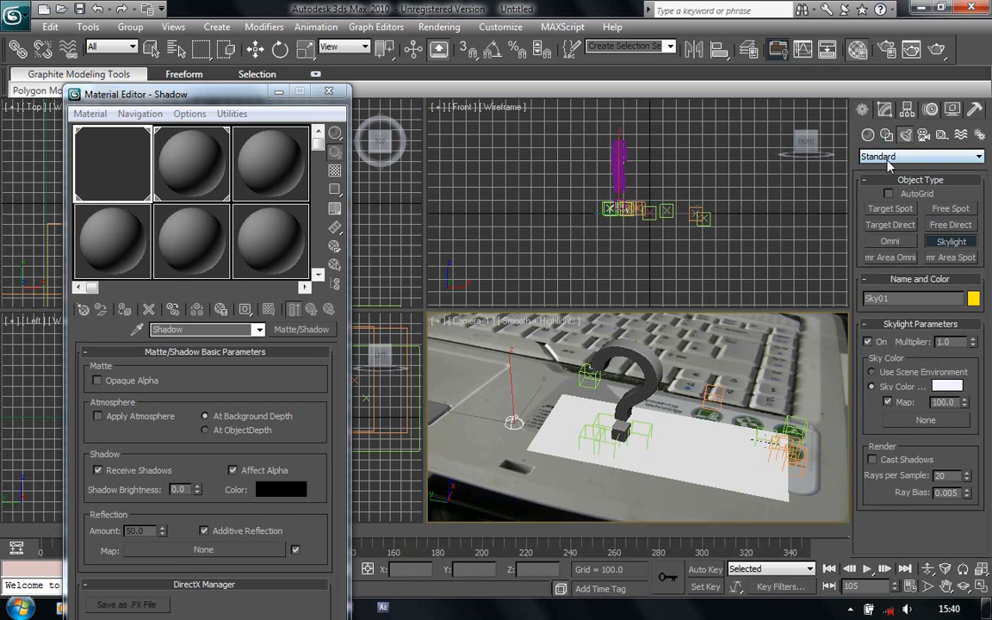
# Create a Target Direct light about 1605 units from its target at the question mark, casting Area Shadows.
pyautogui.click(890, 242)
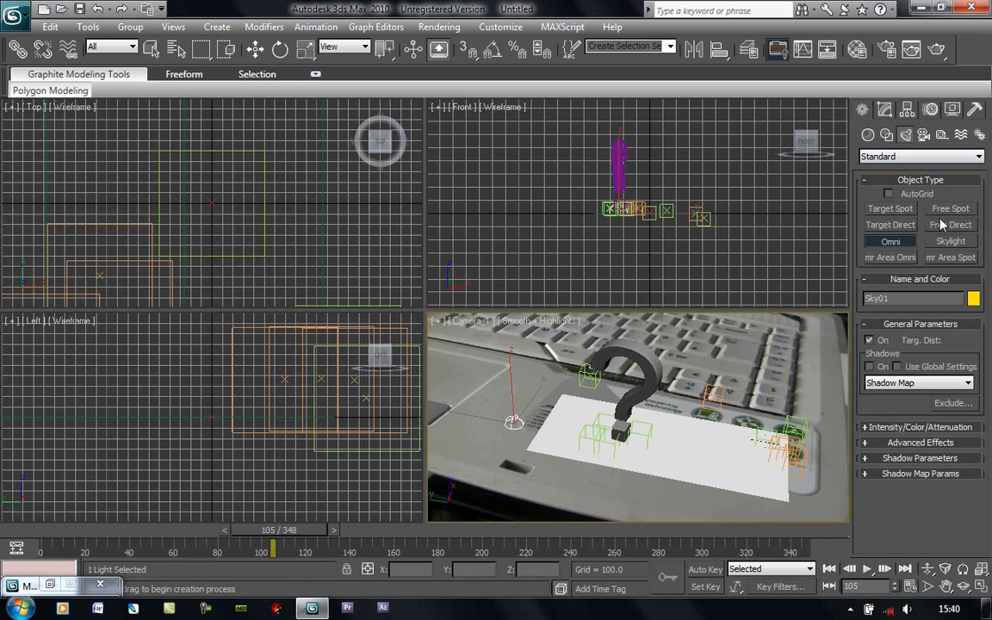
pyautogui.click(892, 224)
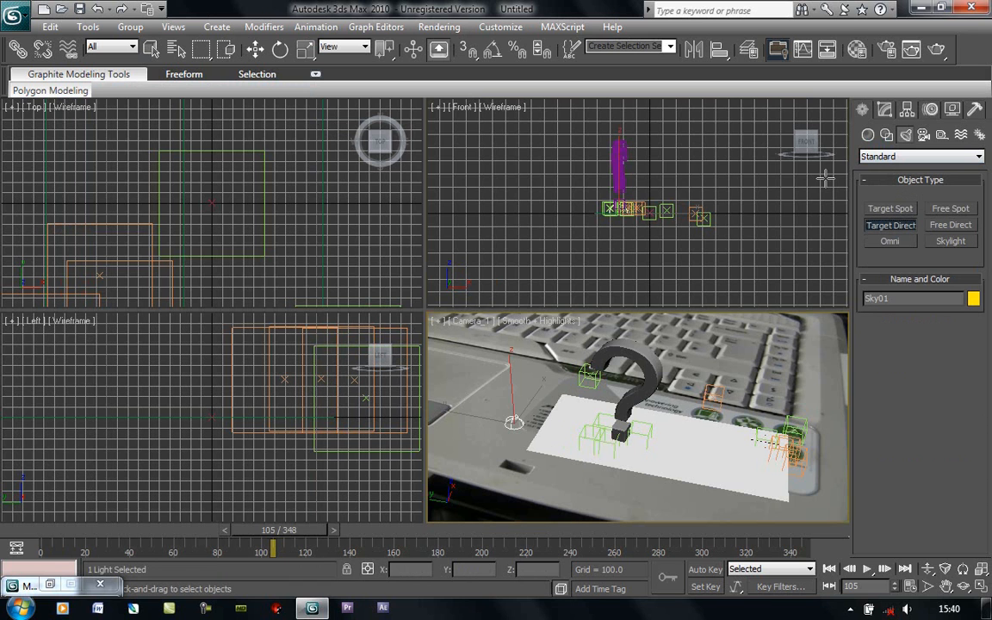
pyautogui.scroll(-2, 217, 198)
pyautogui.scroll(-8, 229, 162)
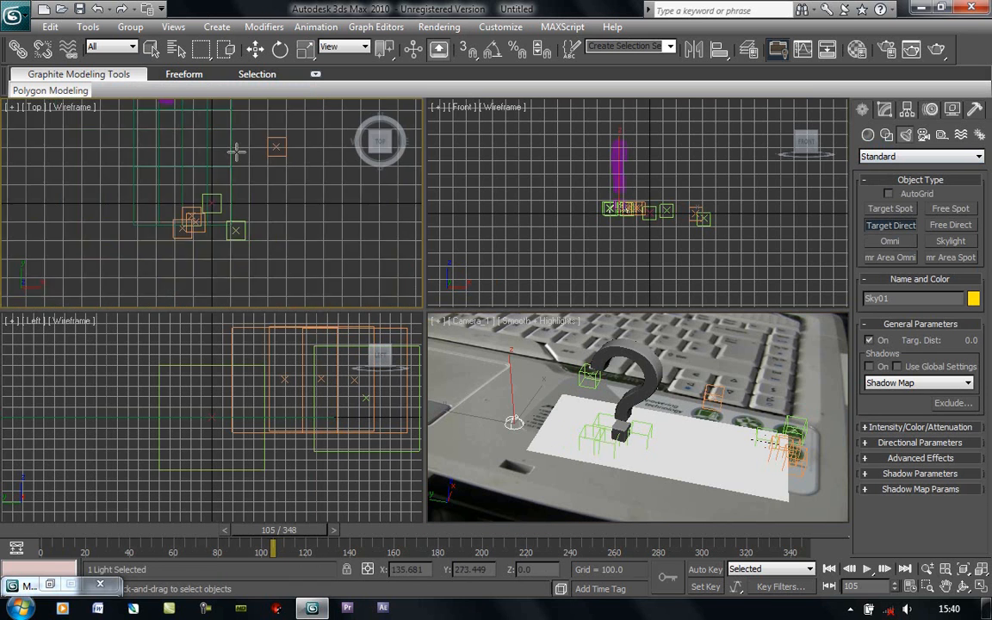
pyautogui.moveTo(224, 199); pyautogui.dragTo(237, 248, button='middle')
pyautogui.moveTo(221, 142); pyautogui.dragTo(230, 245)
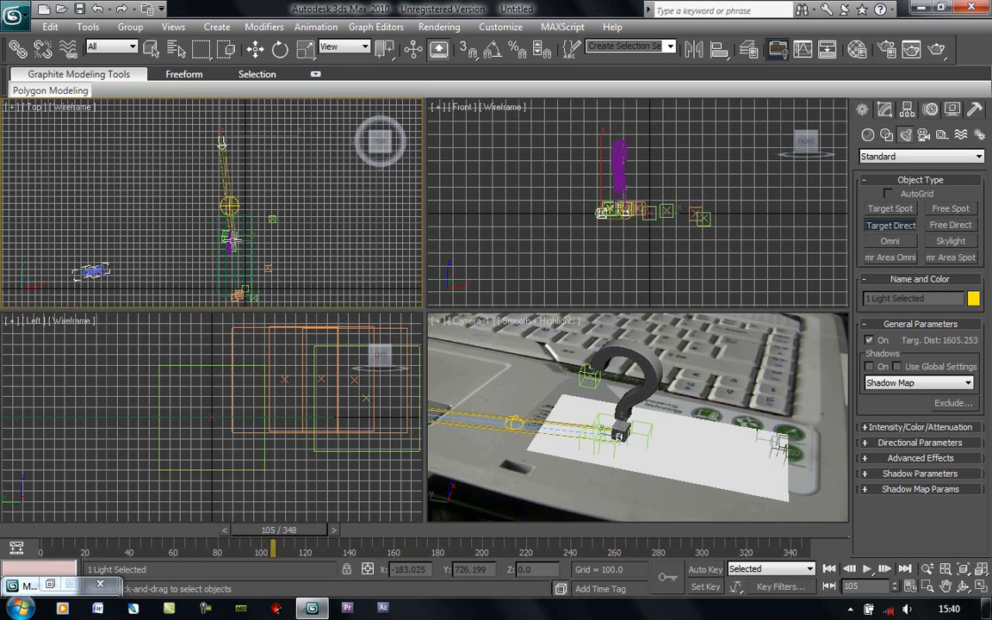
pyautogui.click(876, 384)
pyautogui.click(888, 412)
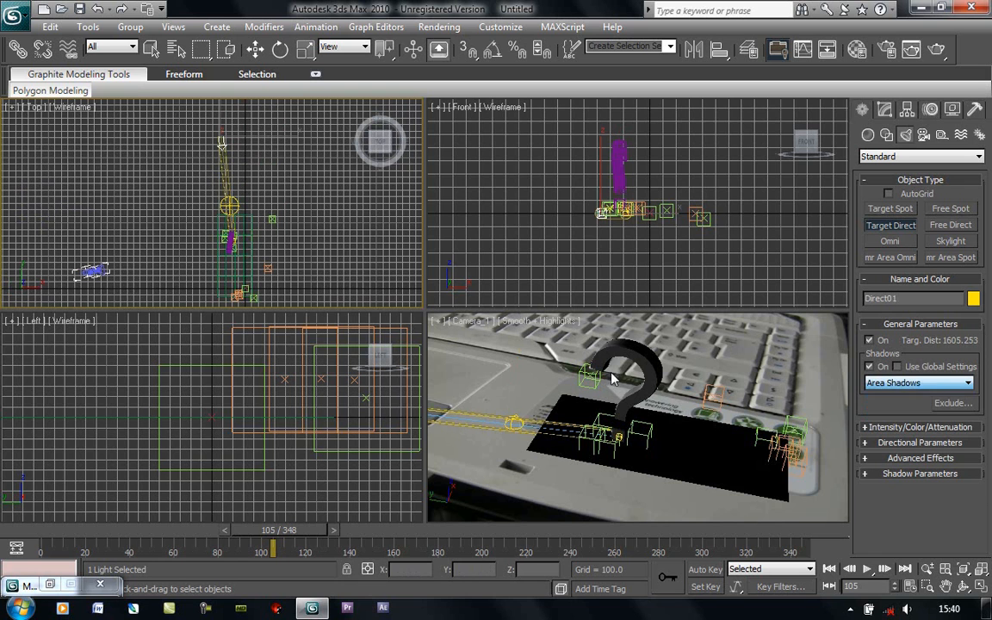
# Raise the directional light above the question mark to a Z height of about 1028 units.
pyautogui.click(255, 49)
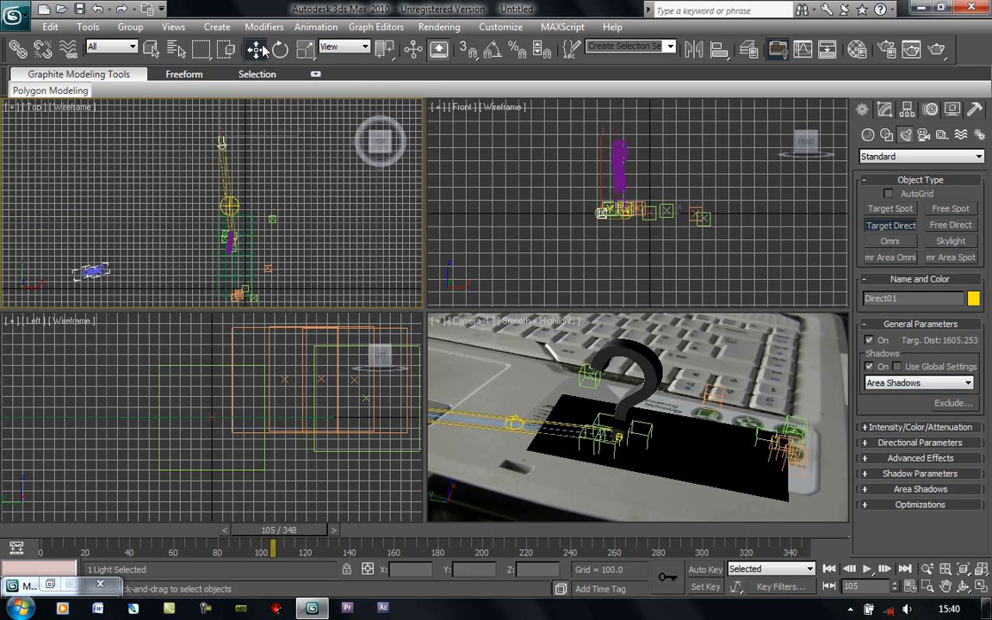
pyautogui.moveTo(266, 175); pyautogui.dragTo(312, 194, button='middle')
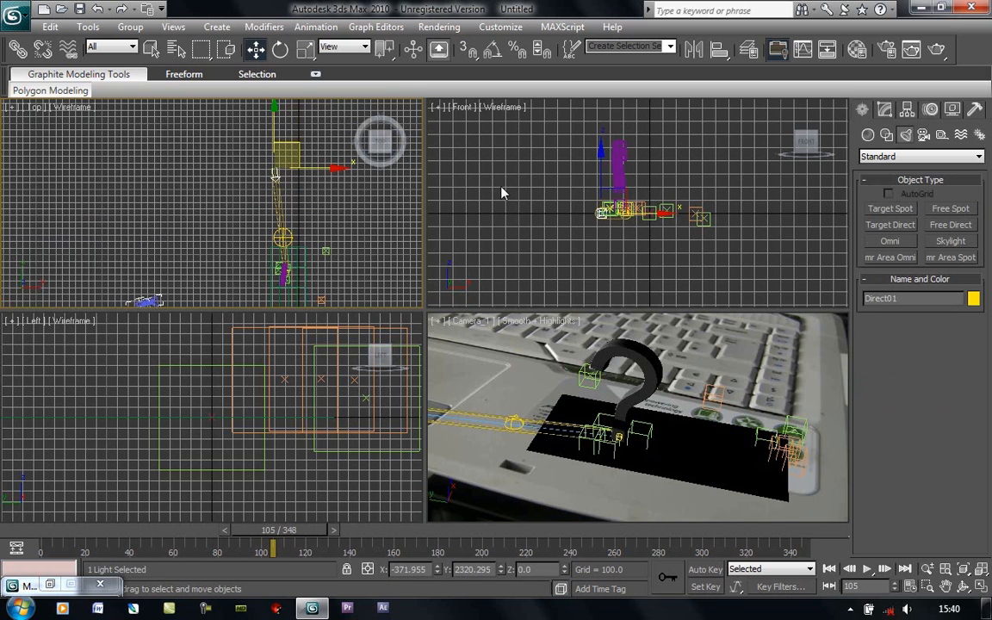
pyautogui.moveTo(601, 193); pyautogui.dragTo(614, 42)
# Widen the directional light's cone to a hotspot of 613 and a falloff of 625.
pyautogui.click(885, 109)
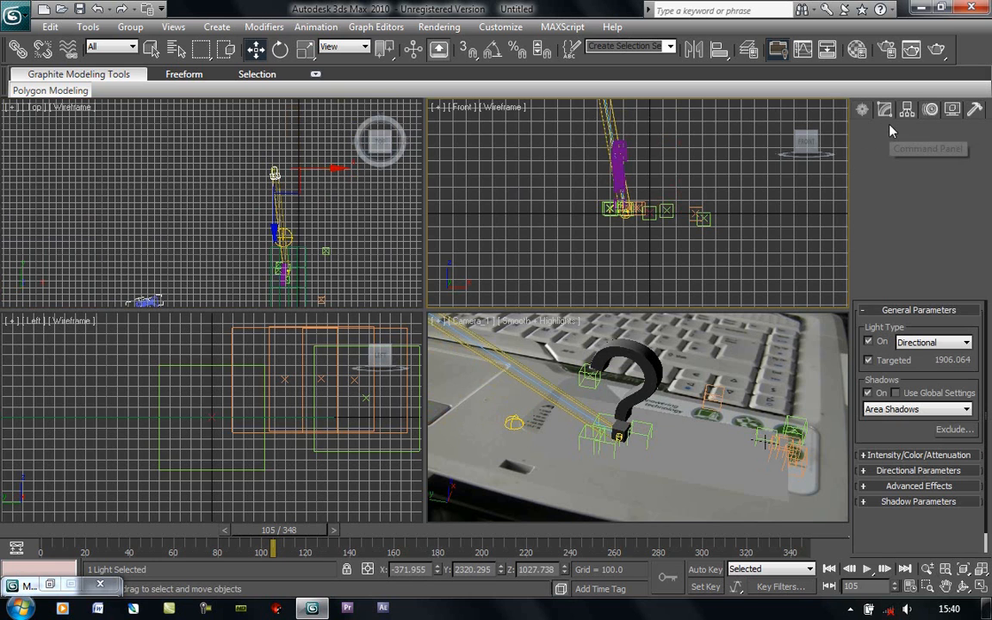
pyautogui.click(904, 455)
pyautogui.moveTo(880, 447); pyautogui.dragTo(874, 392)
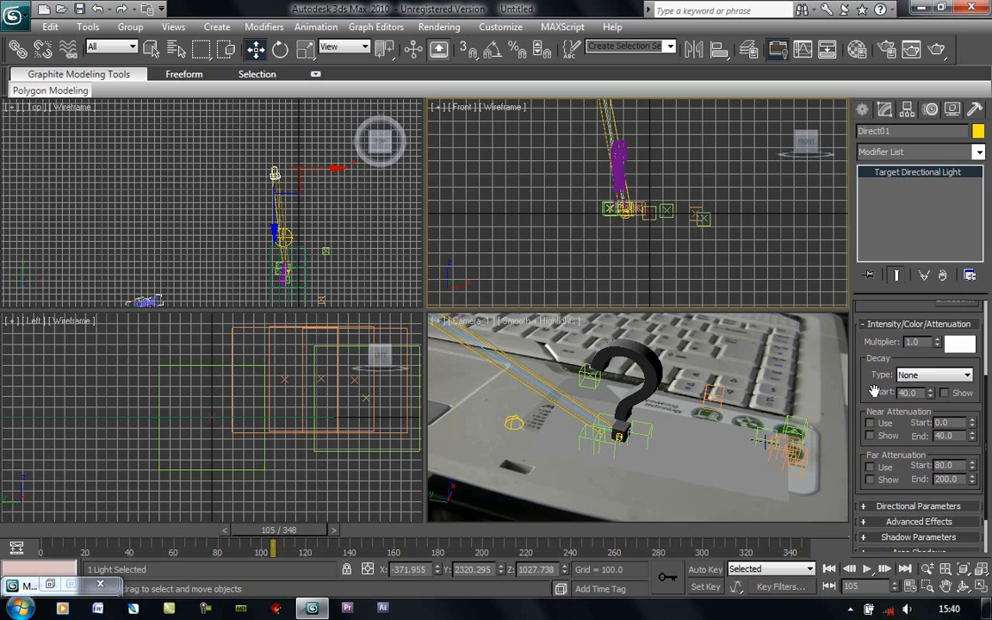
pyautogui.click(907, 507)
pyautogui.scroll(-3, 975, 435)
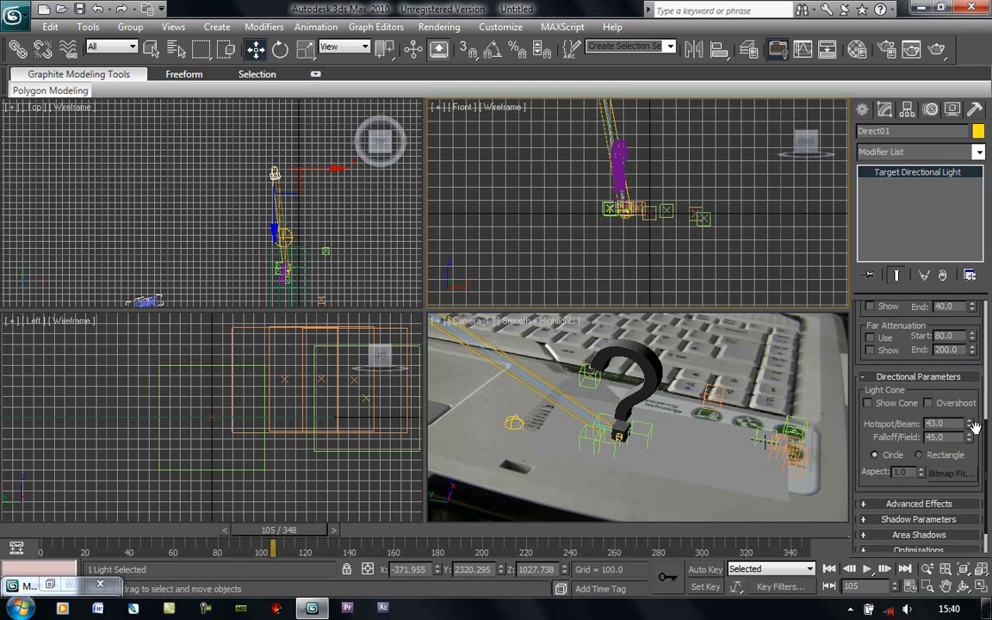
pyautogui.moveTo(969, 427); pyautogui.dragTo(742, 554)
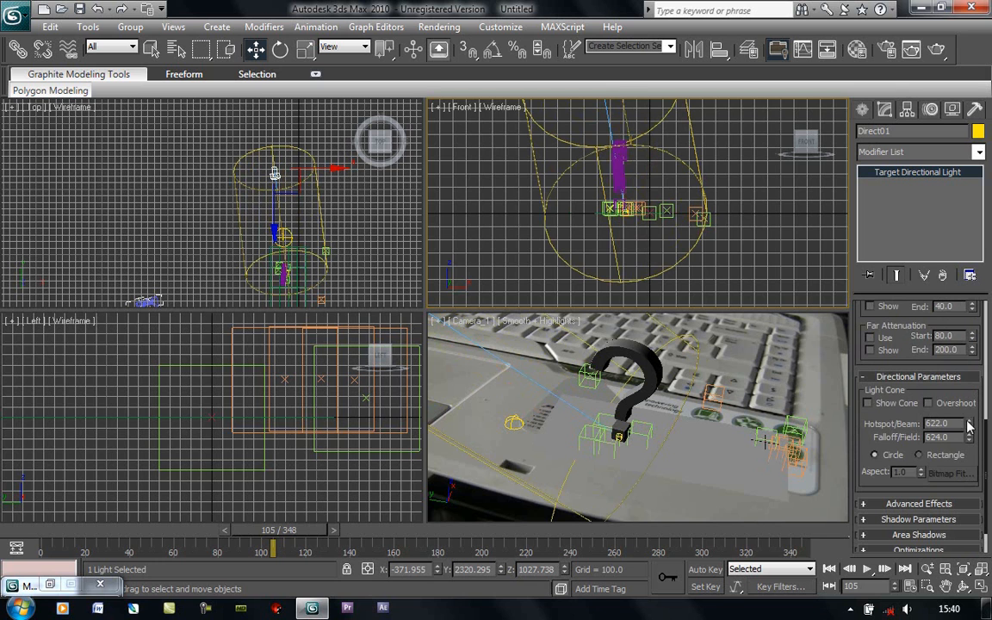
pyautogui.moveTo(968, 433); pyautogui.dragTo(967, 428)
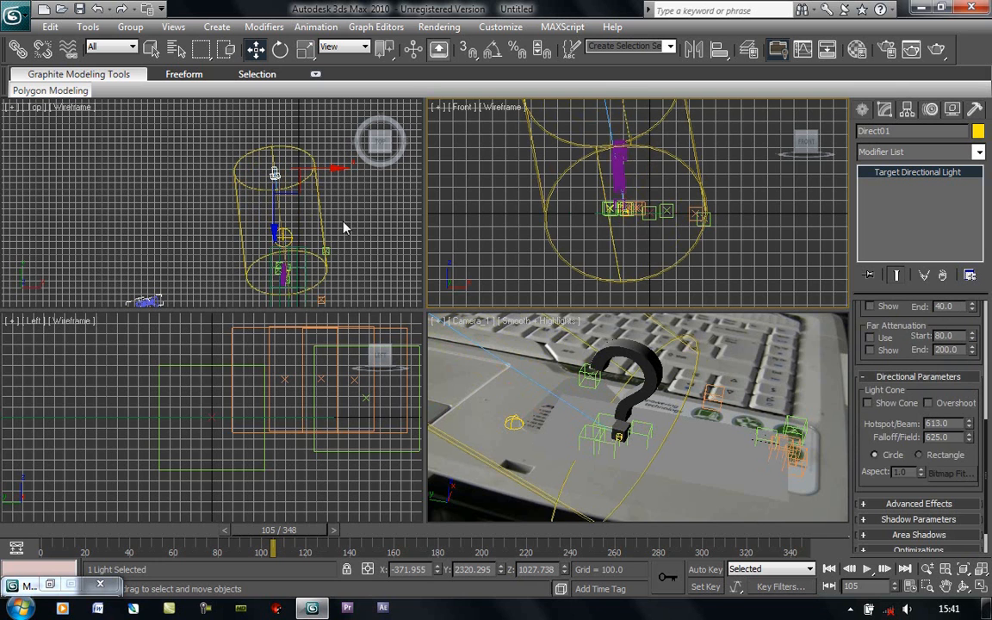
# Move the directional light in the Left view to about Y 2218 and Z 2714, steepening its angle onto the plane.
pyautogui.rightClick(345, 194)
pyautogui.rightClick(641, 210)
pyautogui.scroll(-2, 641, 204)
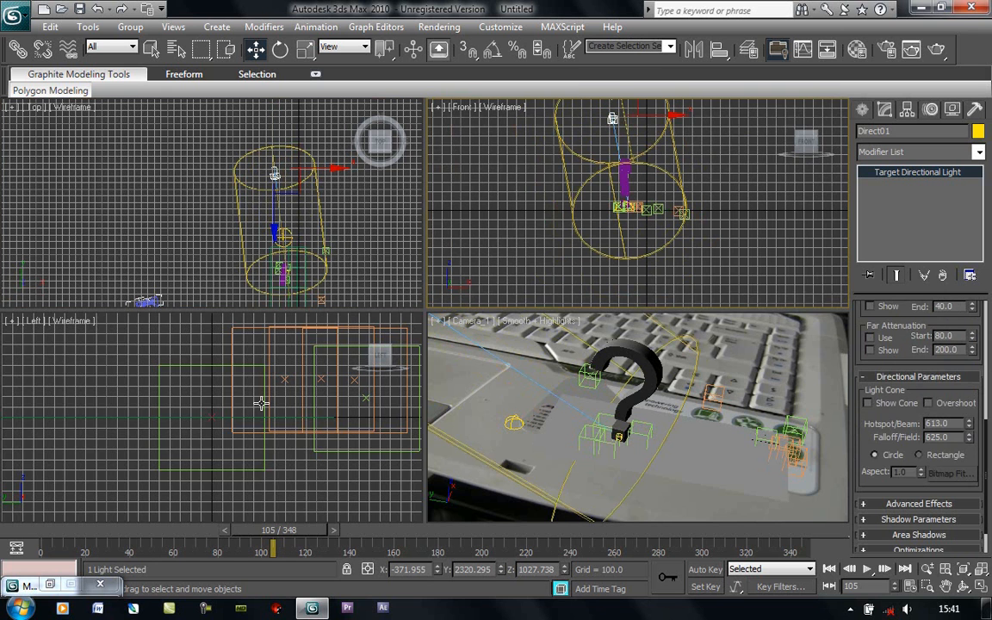
pyautogui.scroll(-5, 260, 403)
pyautogui.scroll(5, 260, 402)
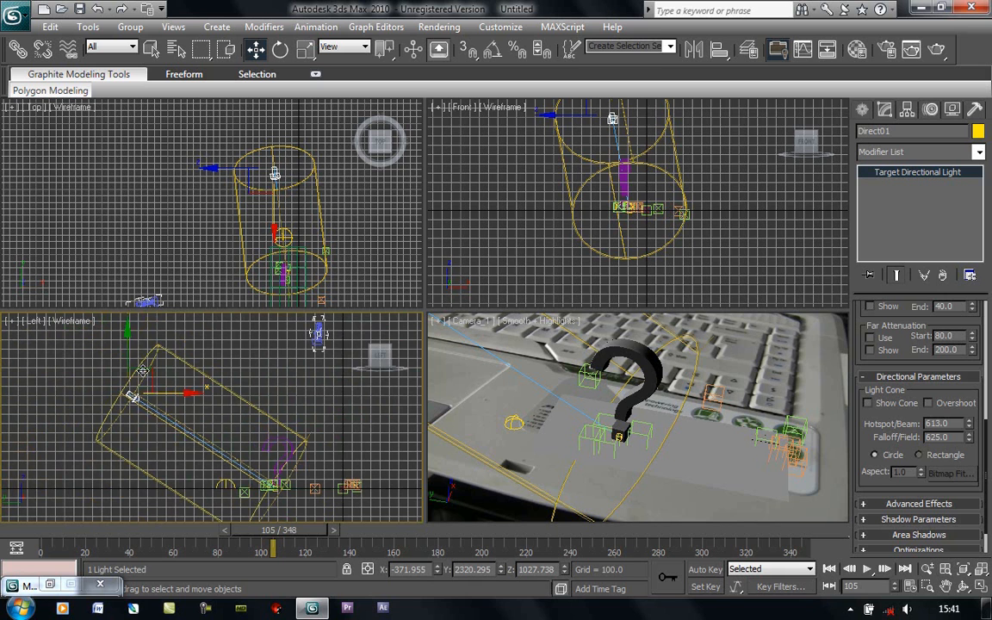
pyautogui.moveTo(179, 383); pyautogui.dragTo(136, 182)
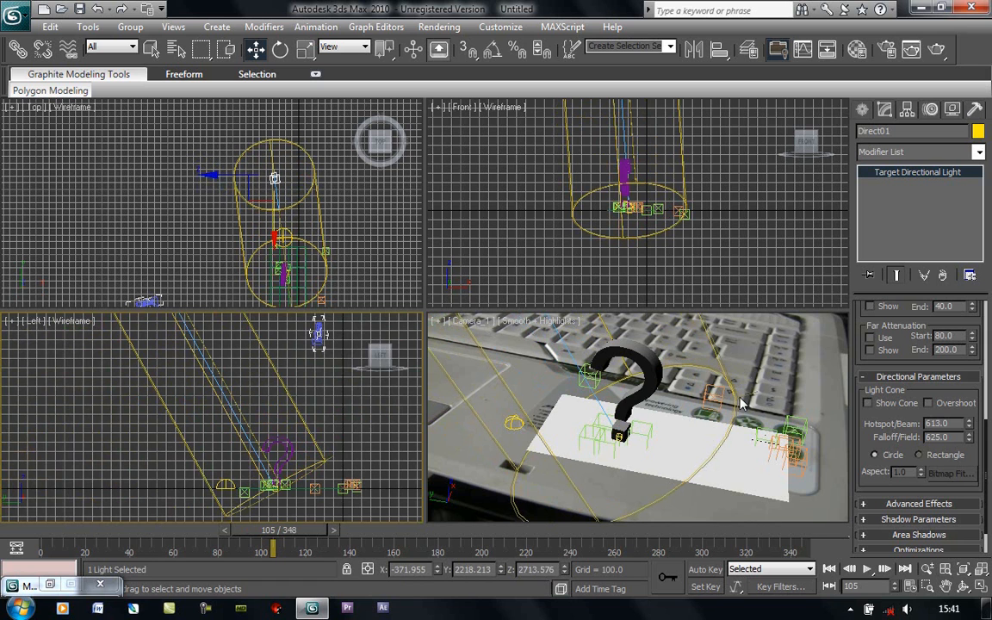
# Set the background environment map to a Bitmap using the RAW_ IFL image sequence from the TRACK folder on drive D:.
pyautogui.rightClick(778, 387)
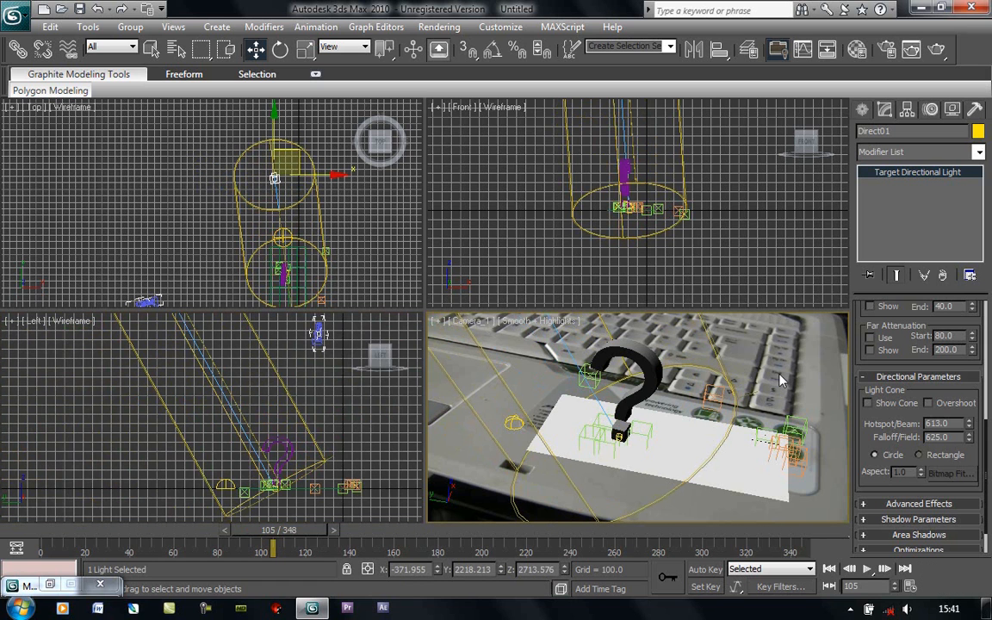
pyautogui.click(437, 27)
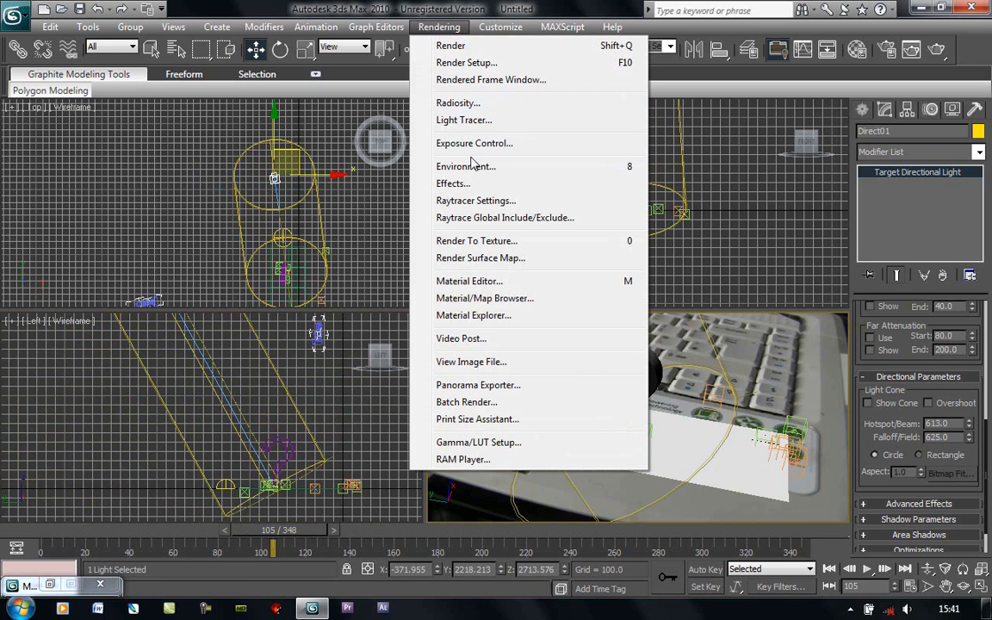
pyautogui.click(441, 169)
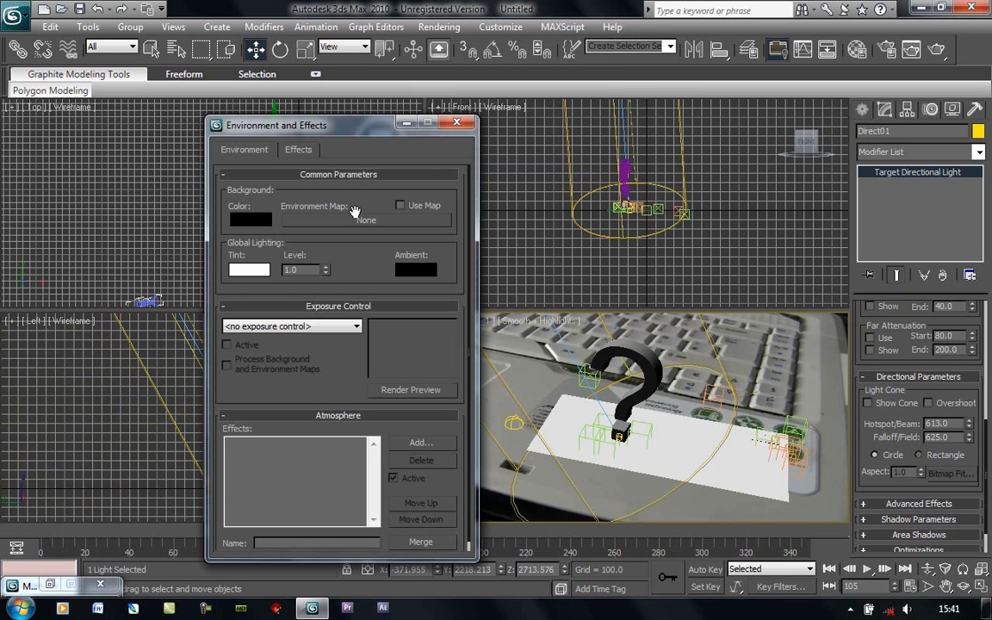
pyautogui.click(401, 205)
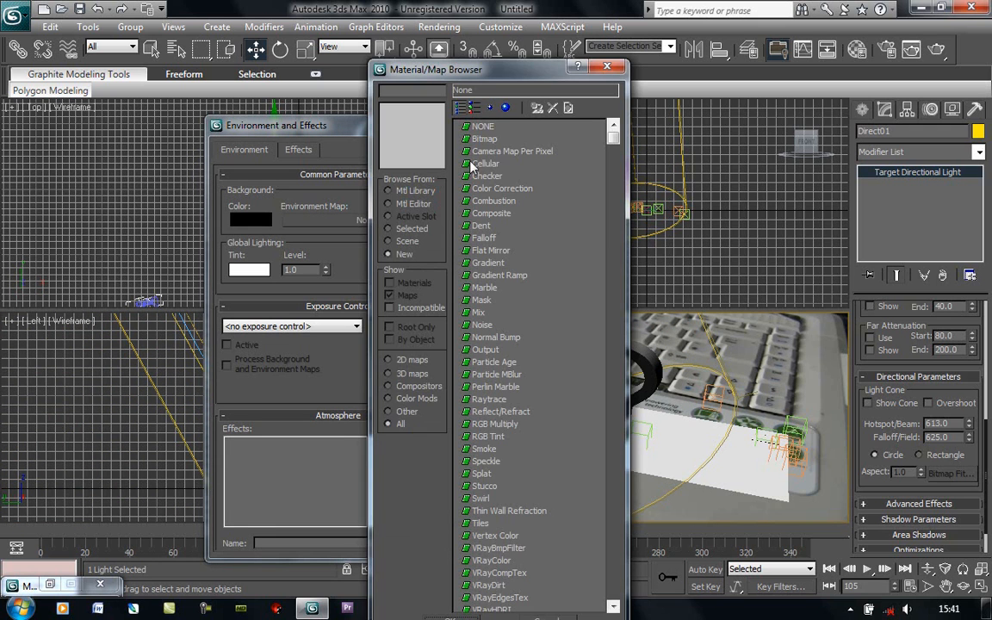
pyautogui.doubleClick(473, 140)
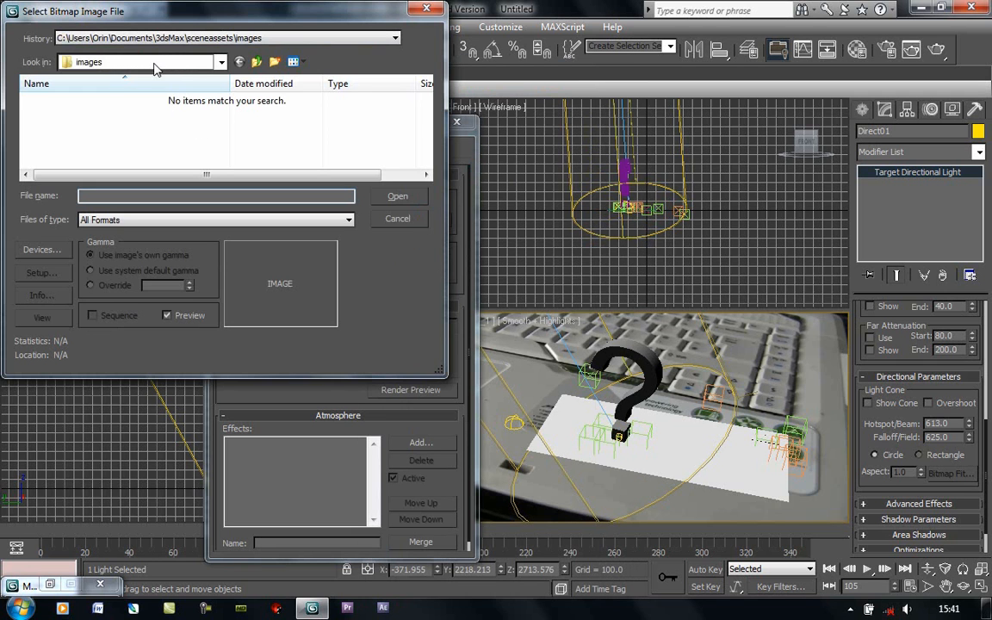
pyautogui.click(165, 63)
pyautogui.click(166, 65)
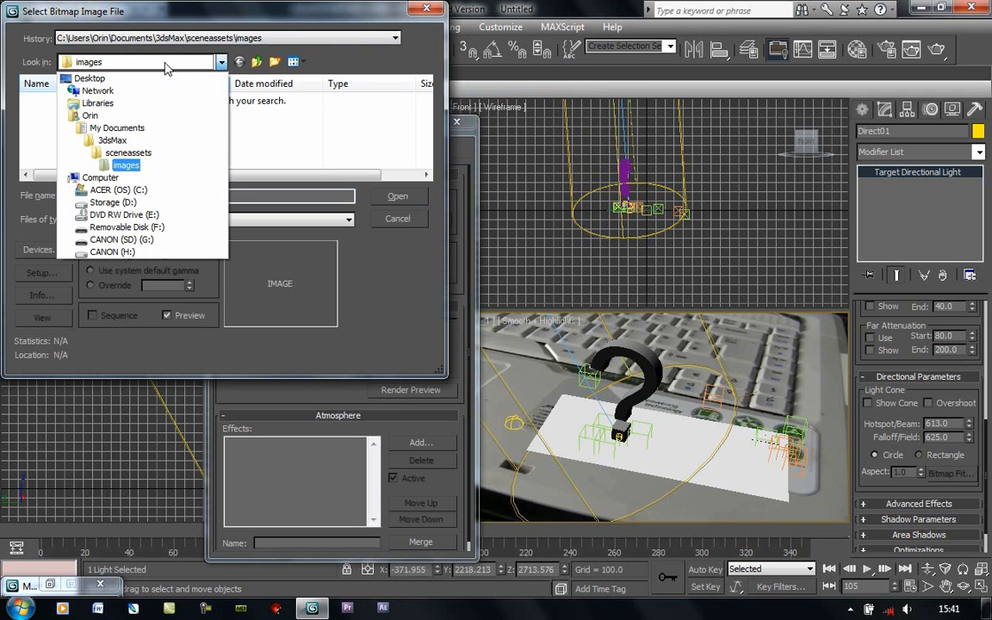
pyautogui.click(108, 191)
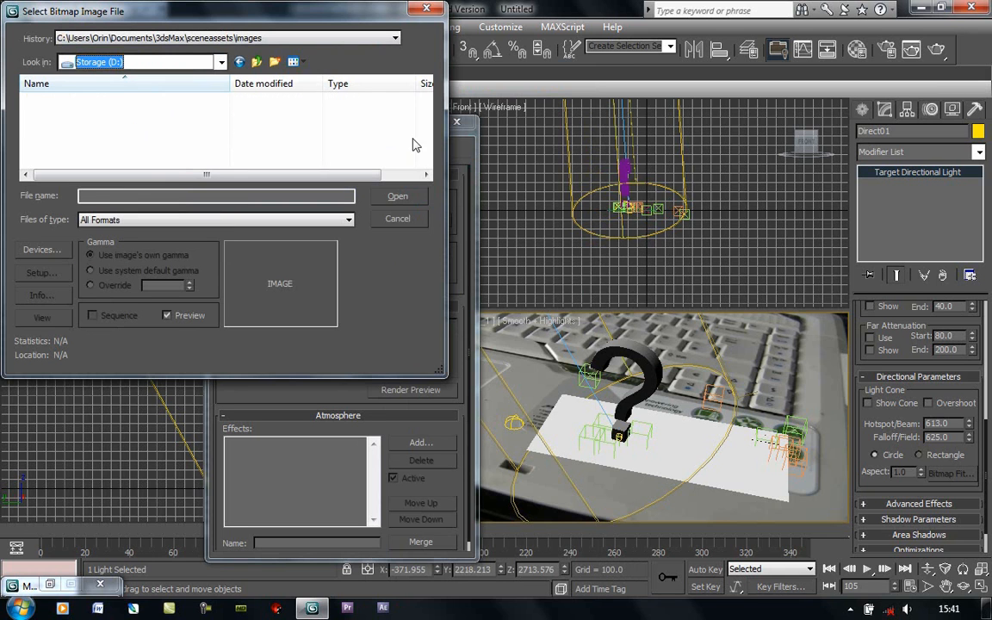
pyautogui.moveTo(425, 109); pyautogui.dragTo(428, 127)
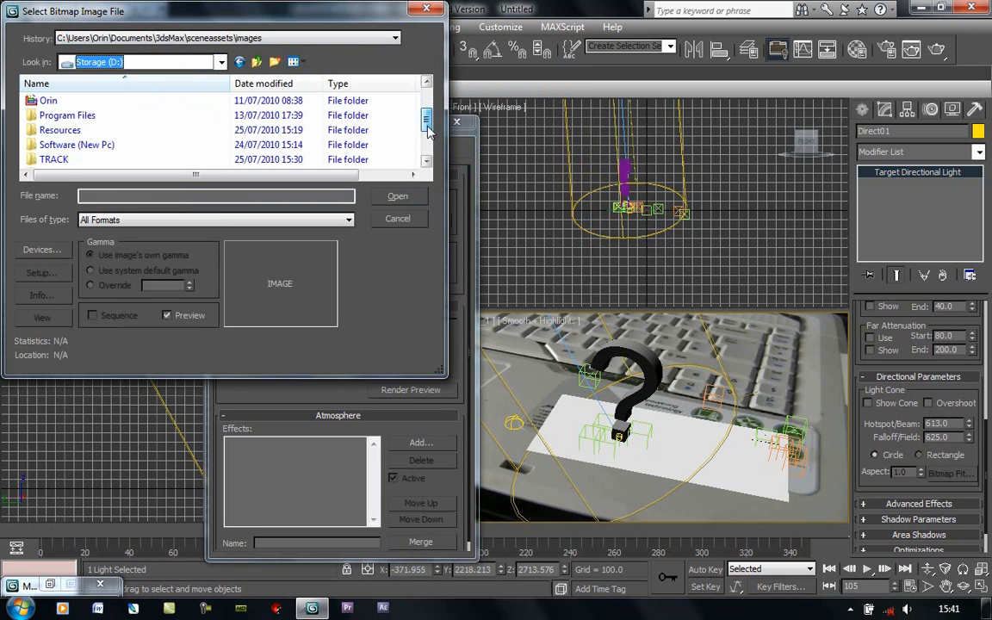
pyautogui.doubleClick(54, 159)
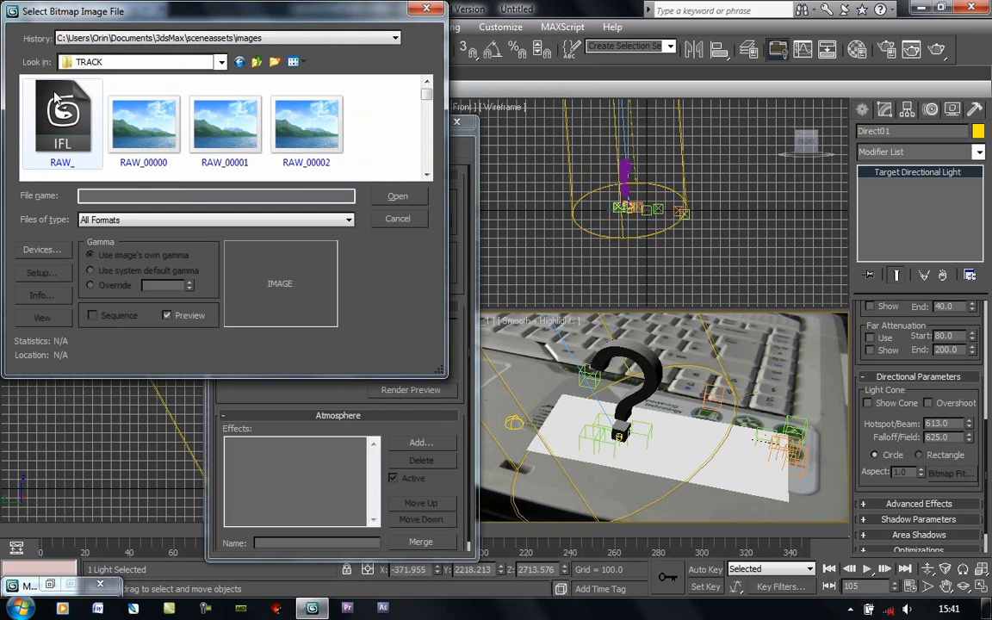
pyautogui.doubleClick(48, 120)
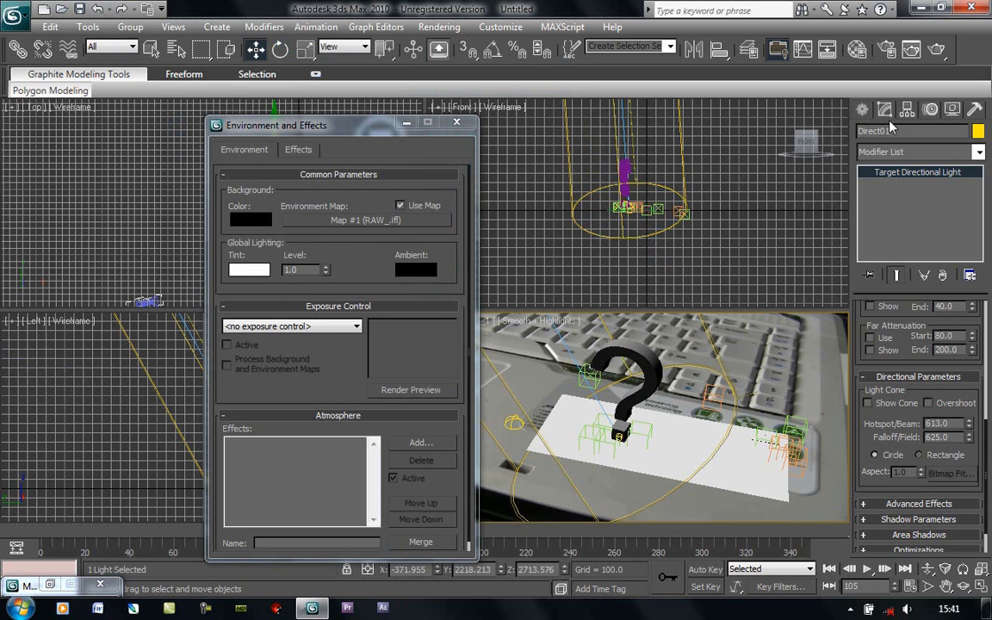
# Show safe frames in the Camera_1 viewport.
pyautogui.click(457, 122)
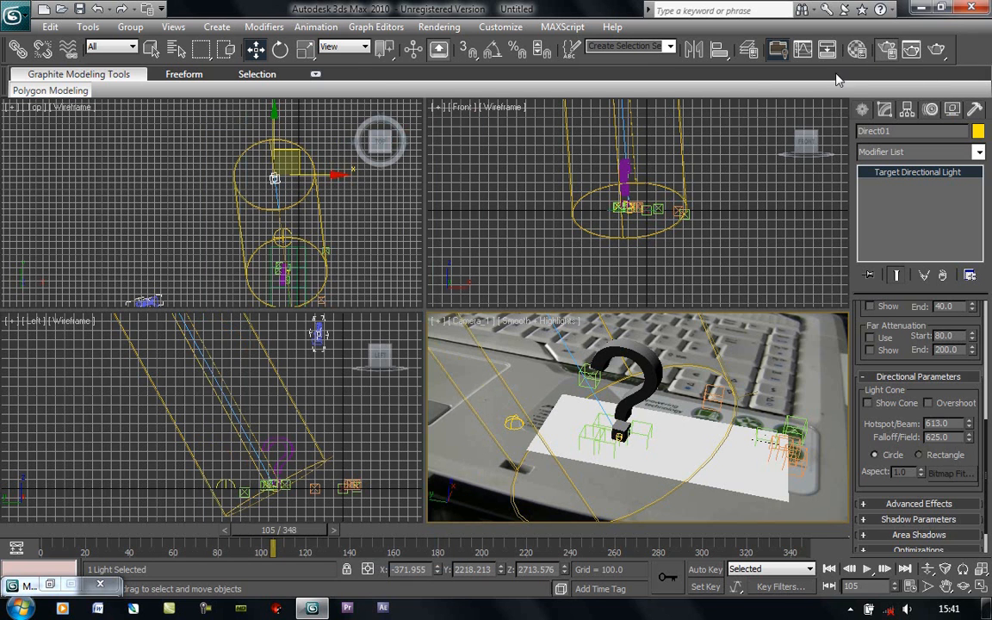
pyautogui.press('F10')
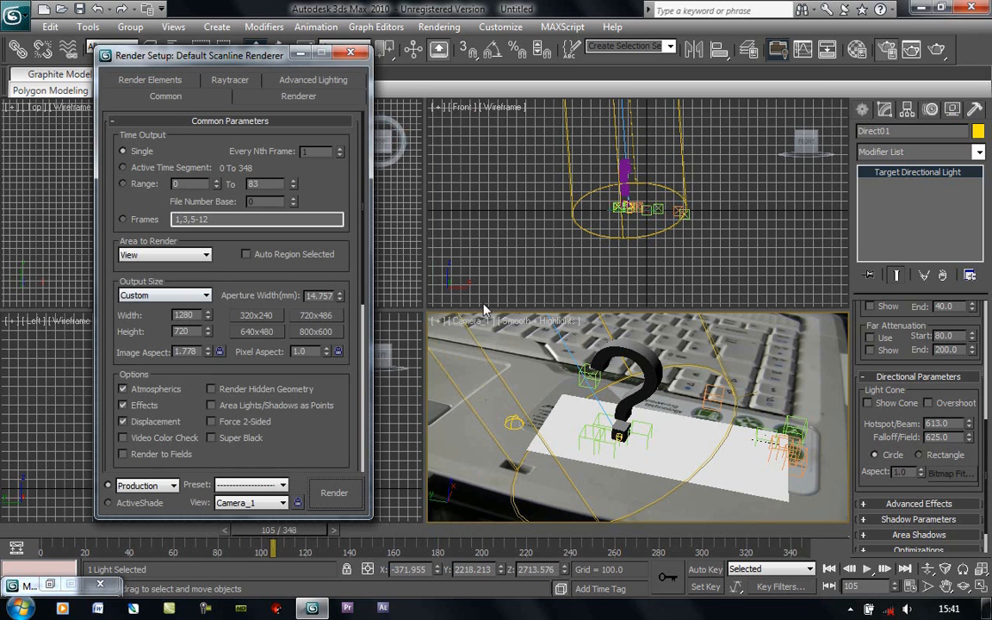
pyautogui.click(468, 324)
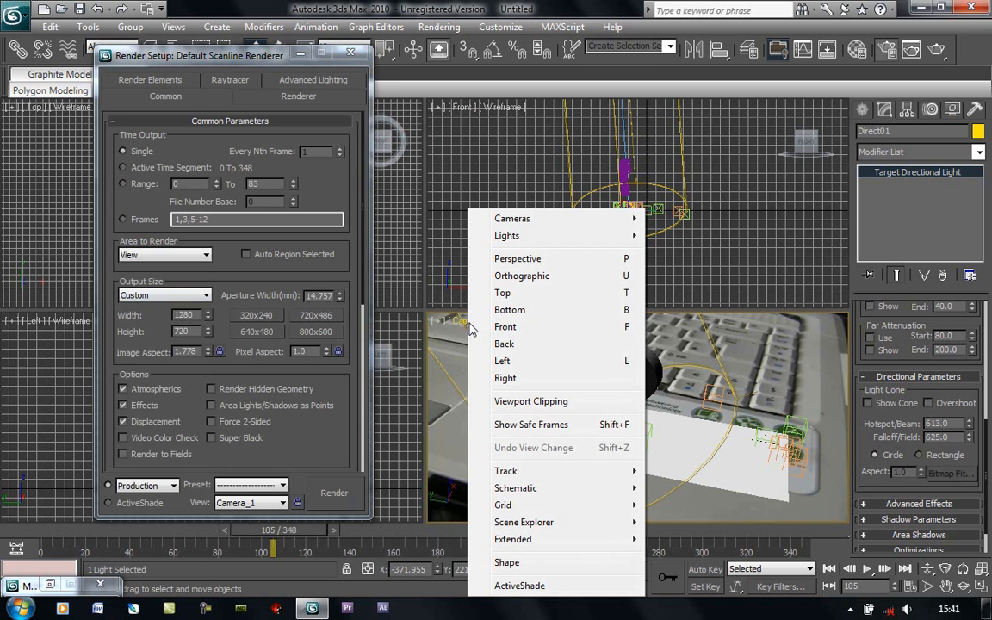
pyautogui.click(509, 424)
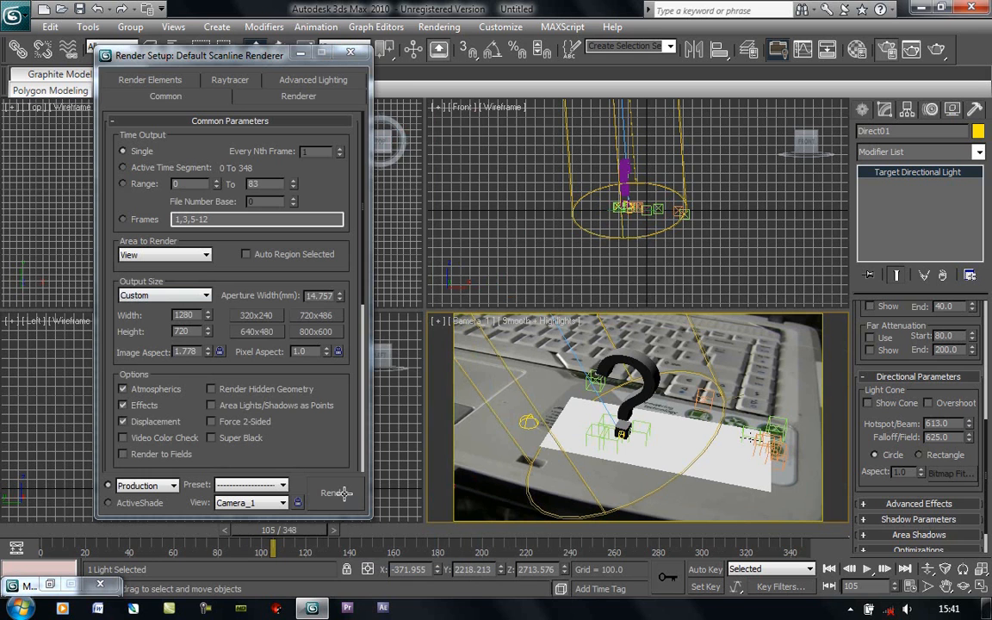
pyautogui.click(351, 52)
# Activate Light Tracer advanced lighting and test-render the Camera_1 view at frame 105.
pyautogui.click(439, 27)
pyautogui.click(424, 29)
pyautogui.click(448, 32)
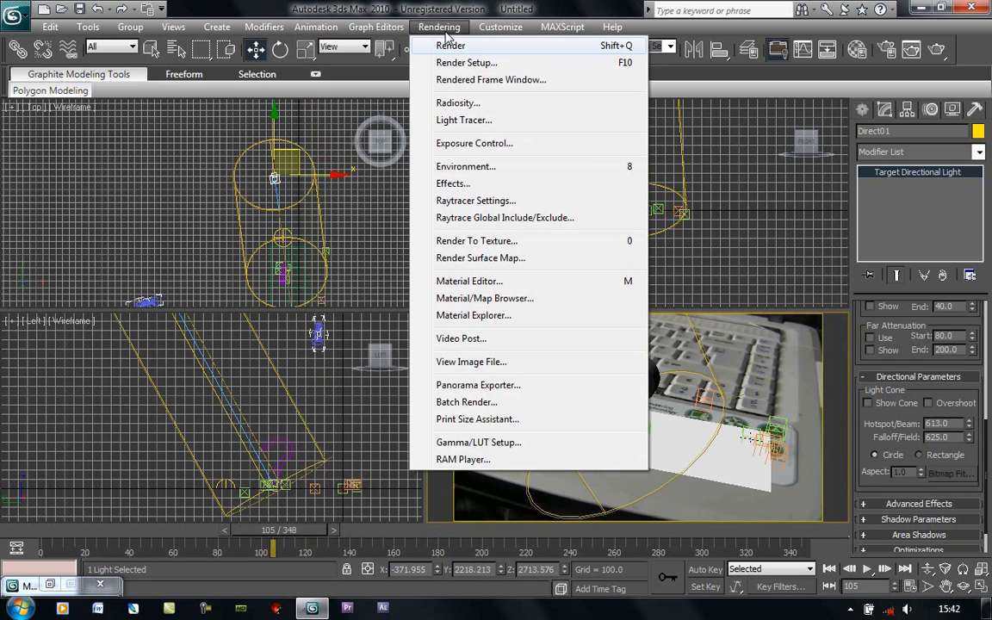
pyautogui.click(462, 121)
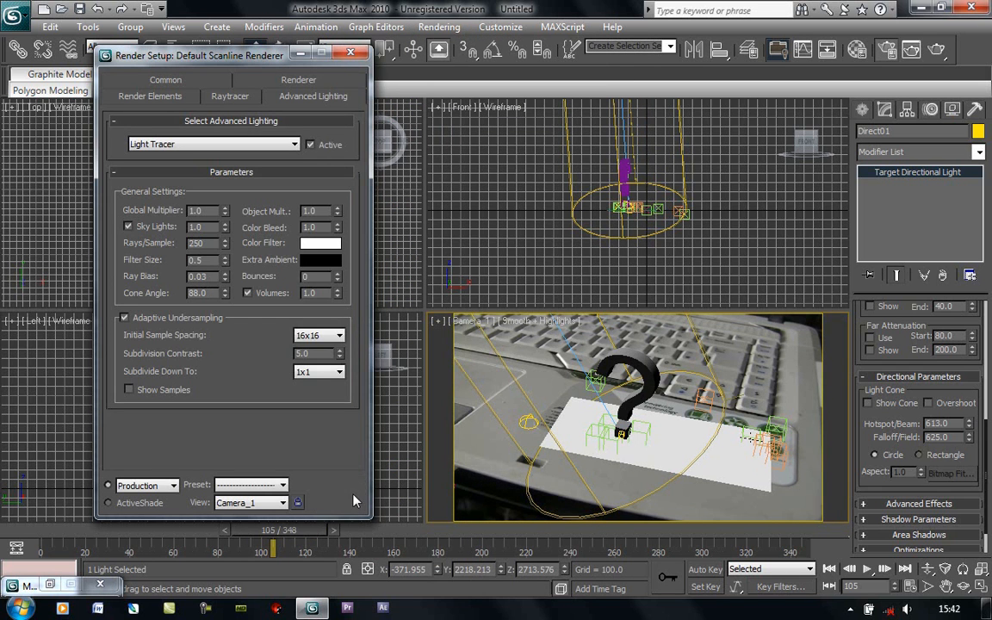
pyautogui.click(353, 498)
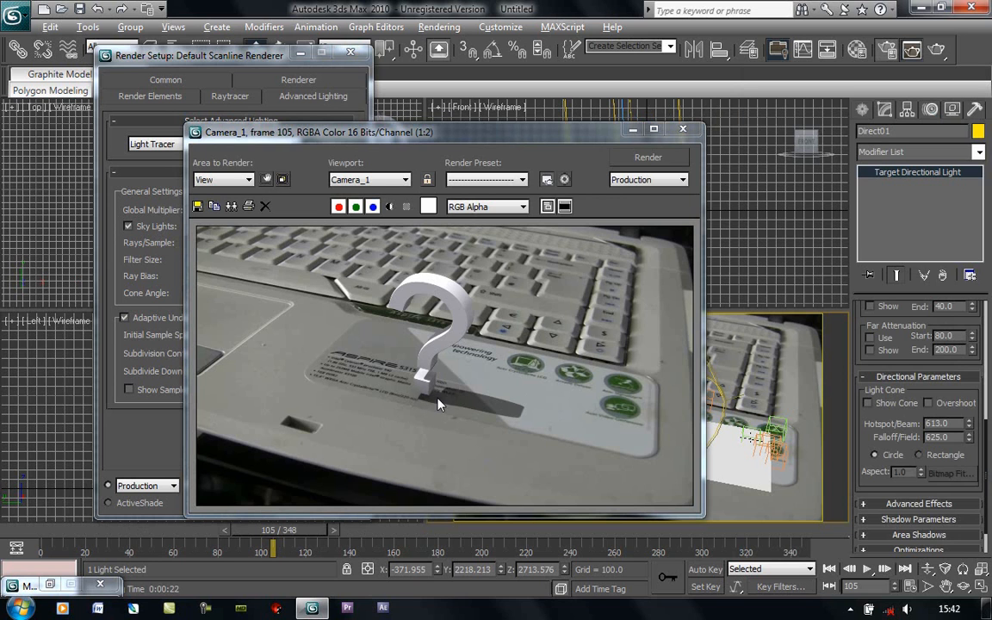
pyautogui.click(683, 129)
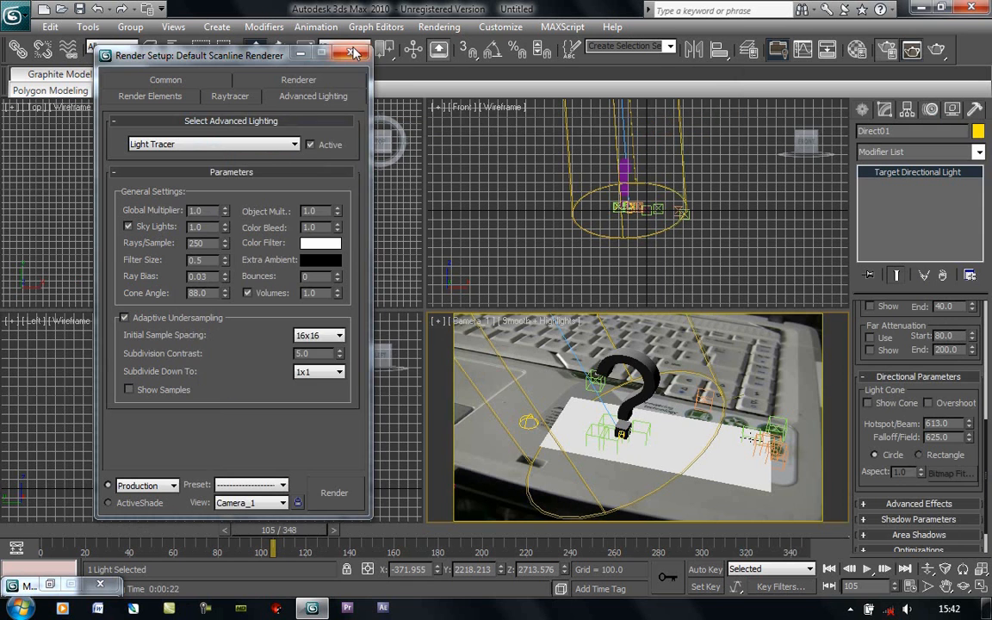
# Raise the shadow-catching plane in the Left view to a Z height of about 36 units.
pyautogui.click(351, 53)
pyautogui.rightClick(254, 384)
pyautogui.scroll(3, 280, 441)
pyautogui.moveTo(237, 381); pyautogui.dragTo(168, 291, button='middle')
pyautogui.scroll(1, 251, 427)
pyautogui.moveTo(246, 408); pyautogui.dragTo(191, 350, button='middle')
pyautogui.scroll(5, 201, 379)
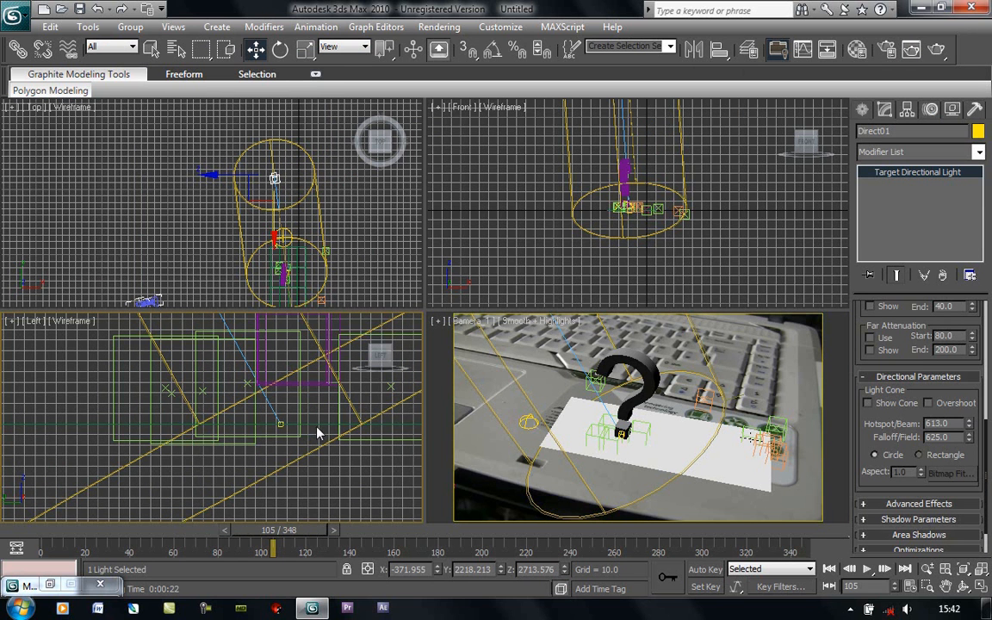
pyautogui.click(321, 424)
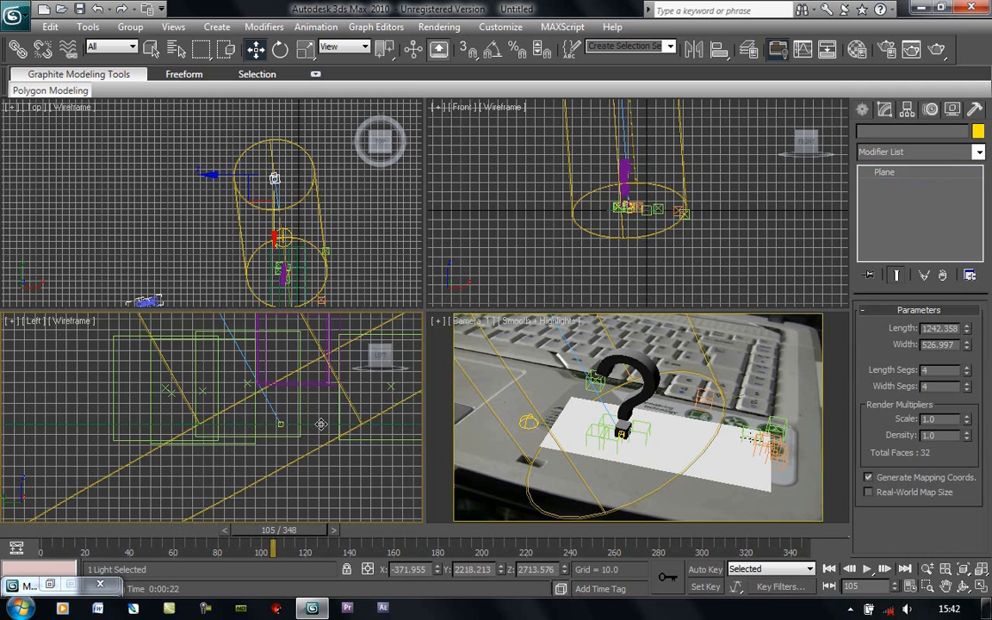
pyautogui.moveTo(321, 425); pyautogui.dragTo(211, 460, button='middle')
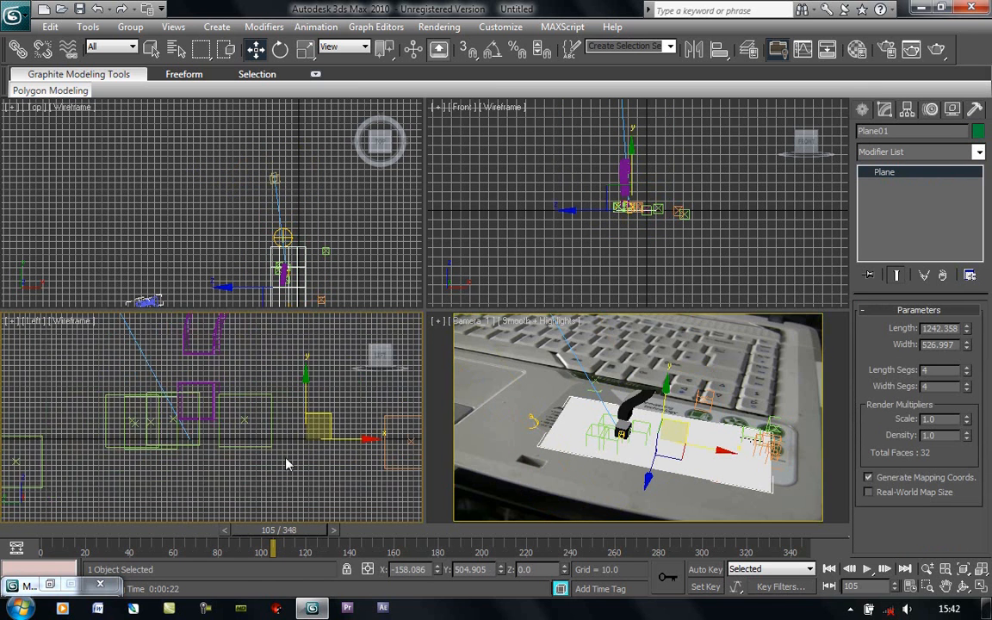
pyautogui.moveTo(399, 412); pyautogui.dragTo(412, 382)
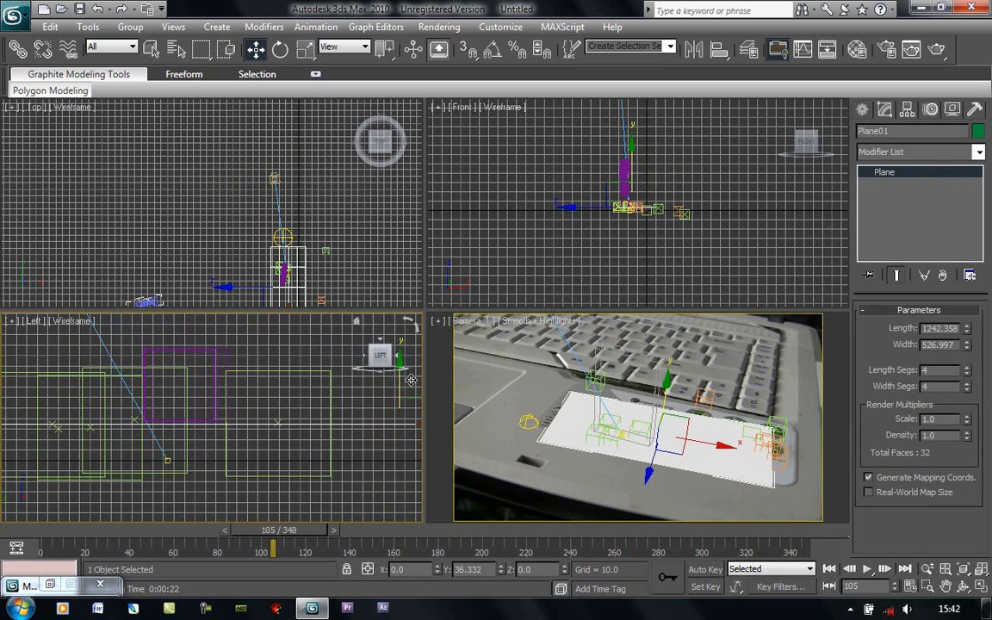
# Test-render the Camera_1 view at frame 105 to check the shadow on the raised plane.
pyautogui.click(445, 386)
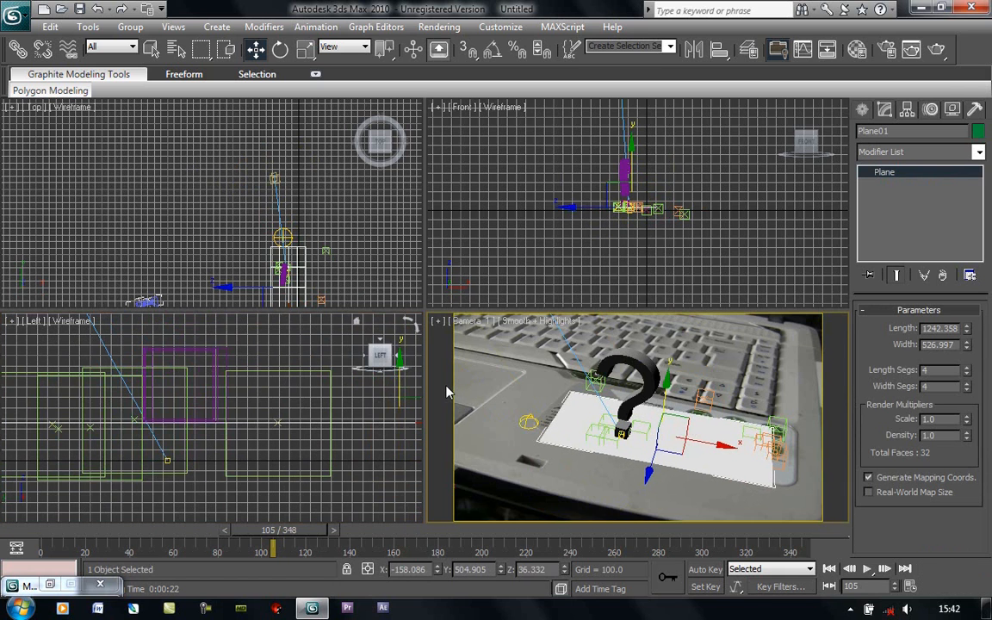
pyautogui.click(937, 49)
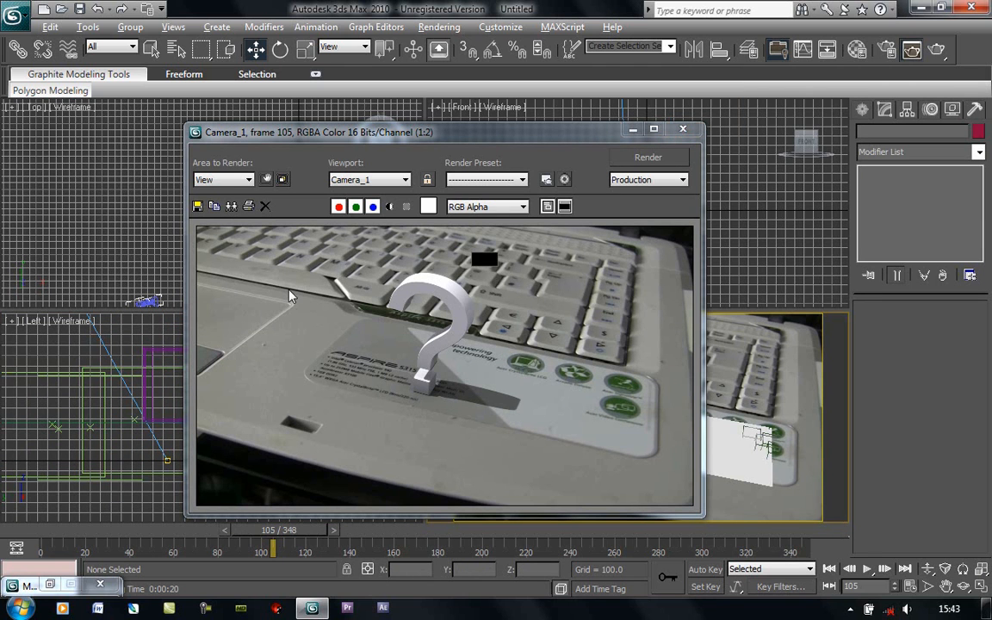
pyautogui.click(683, 128)
# Change the directional light's shadow type to Adv. Ray Traced and test-render the Camera_1 view at frame 290.
pyautogui.moveTo(555, 531); pyautogui.dragTo(672, 540)
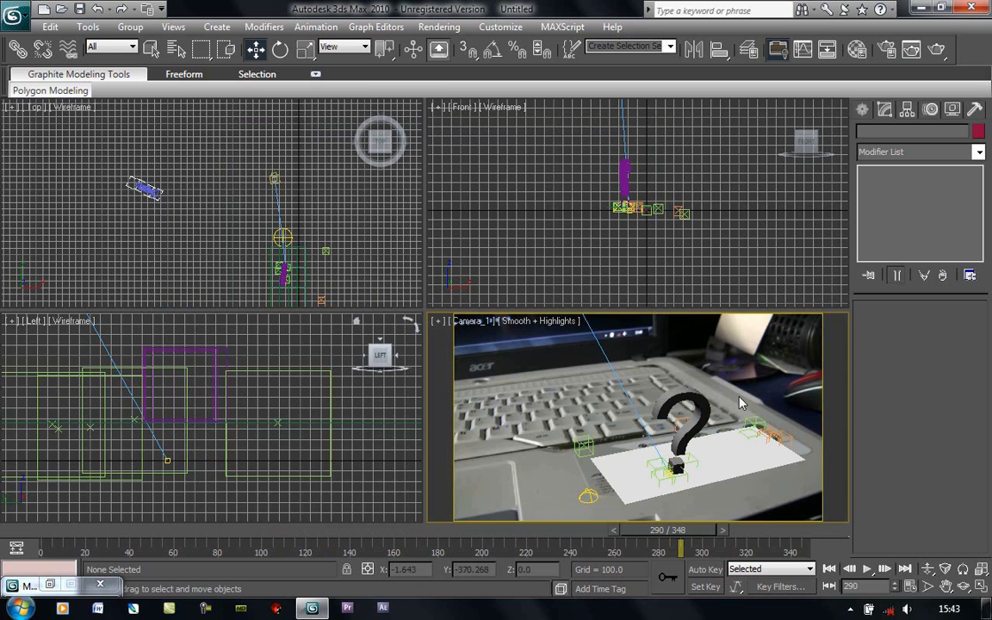
pyautogui.click(863, 109)
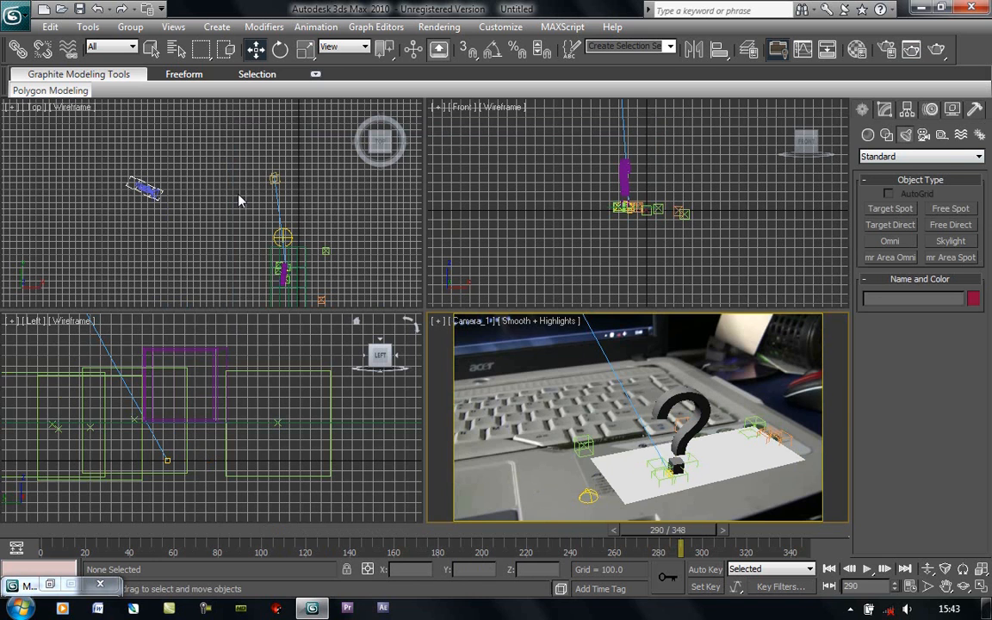
pyautogui.click(275, 178)
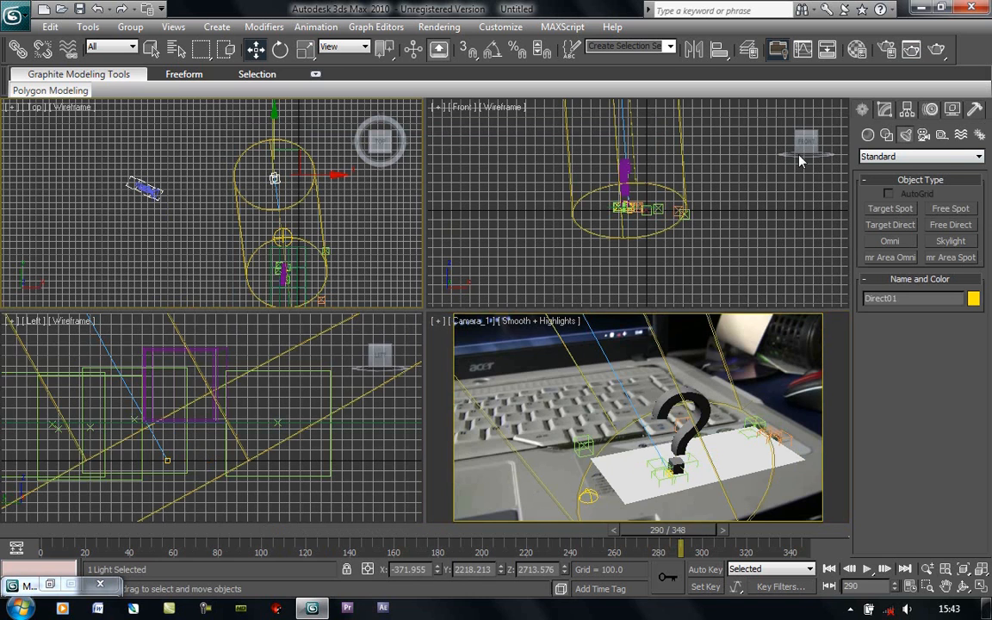
pyautogui.click(885, 110)
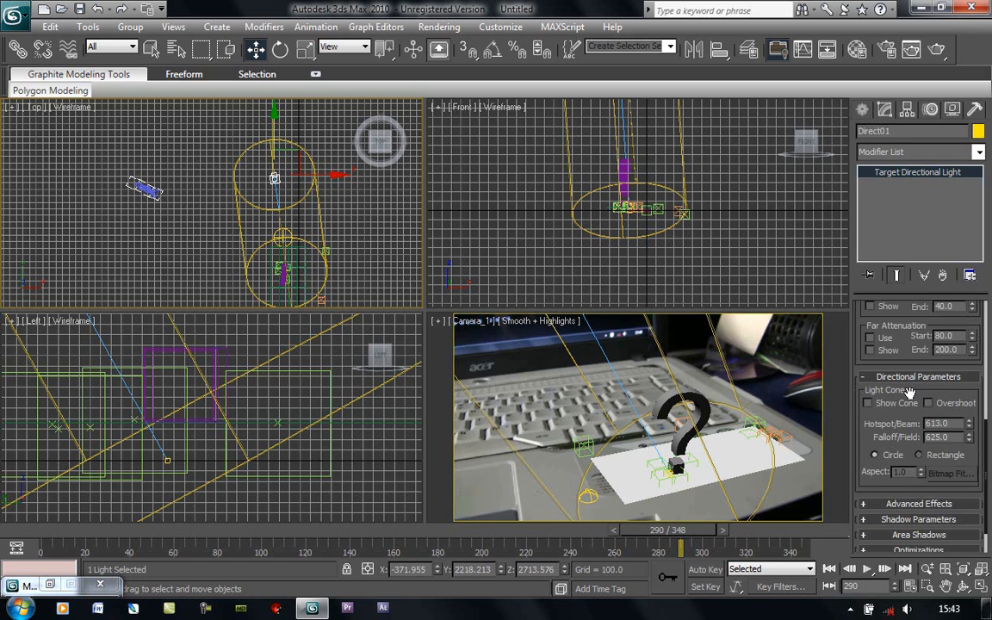
pyautogui.moveTo(883, 431); pyautogui.dragTo(887, 578)
pyautogui.moveTo(859, 366); pyautogui.dragTo(861, 480)
pyautogui.click(896, 410)
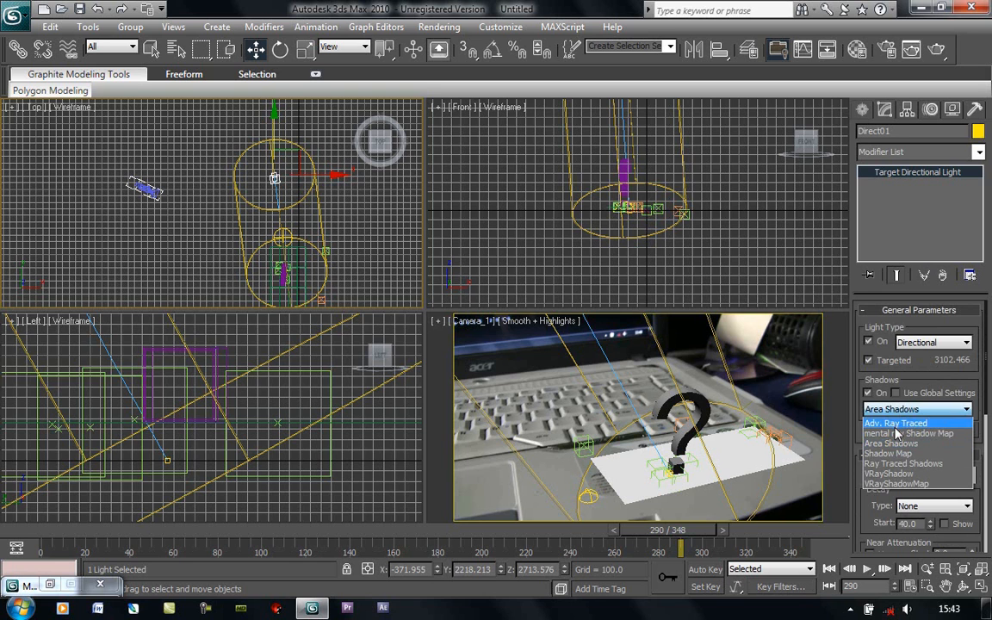
pyautogui.click(896, 423)
pyautogui.click(936, 50)
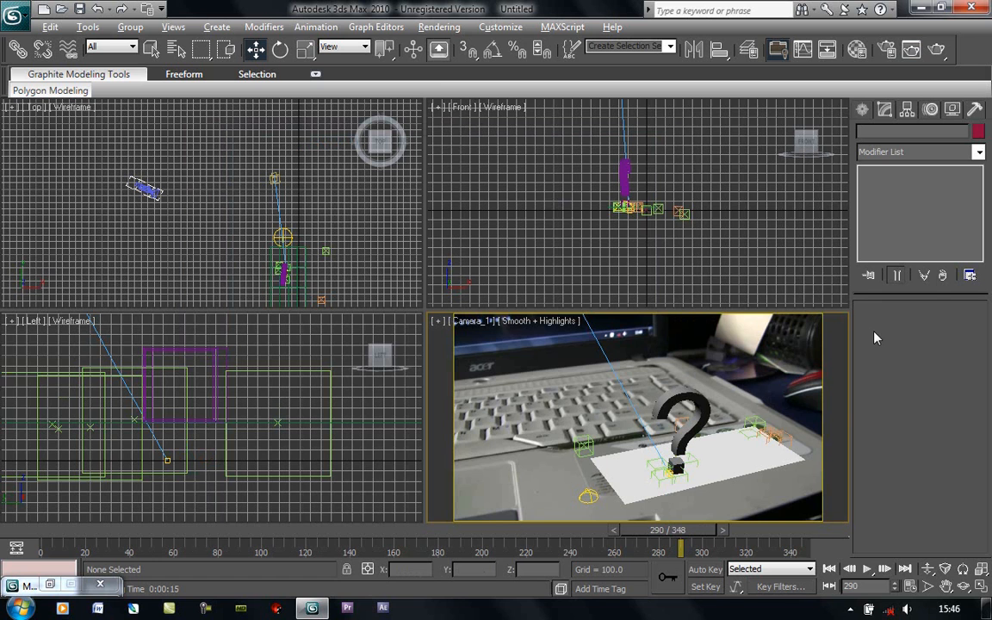
# Check the environment background settings for use of the RAW_.ifl map.
pyautogui.click(434, 26)
pyautogui.click(449, 169)
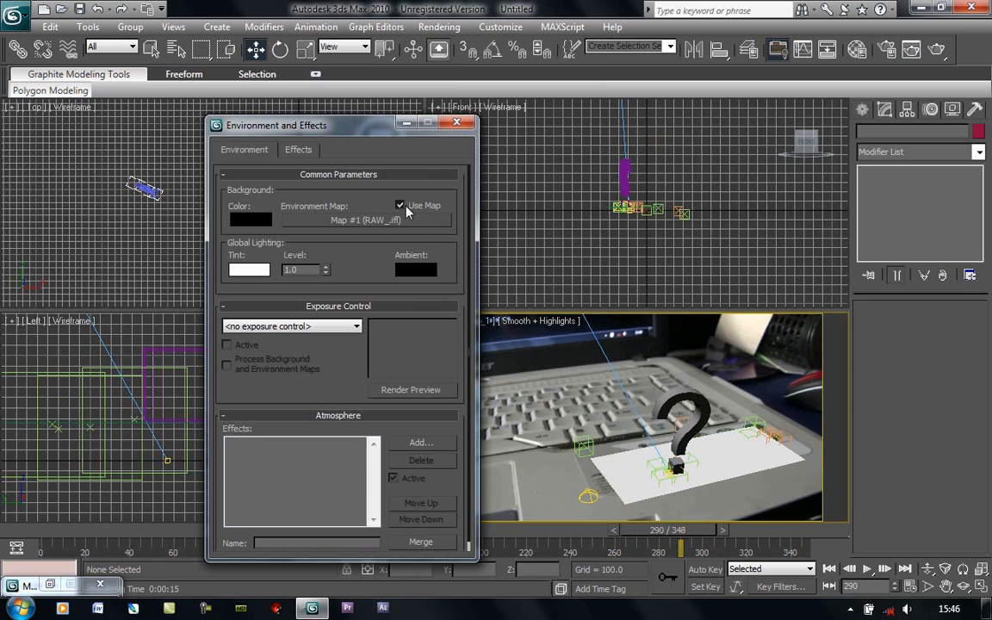
pyautogui.click(455, 124)
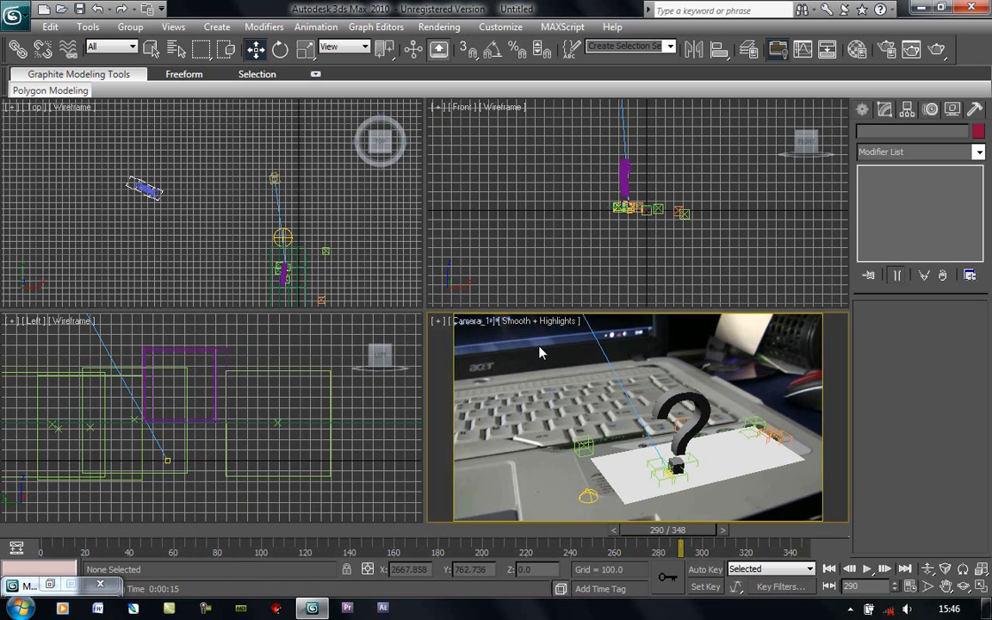
# Set the render time output to the active time segment, frames 0 to 348.
pyautogui.click(890, 50)
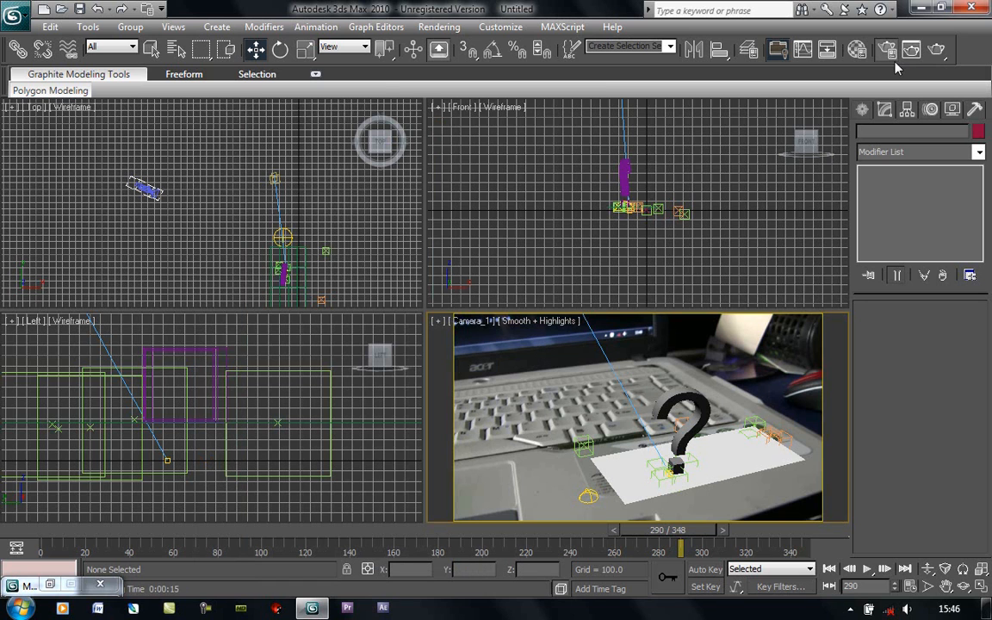
pyautogui.click(133, 169)
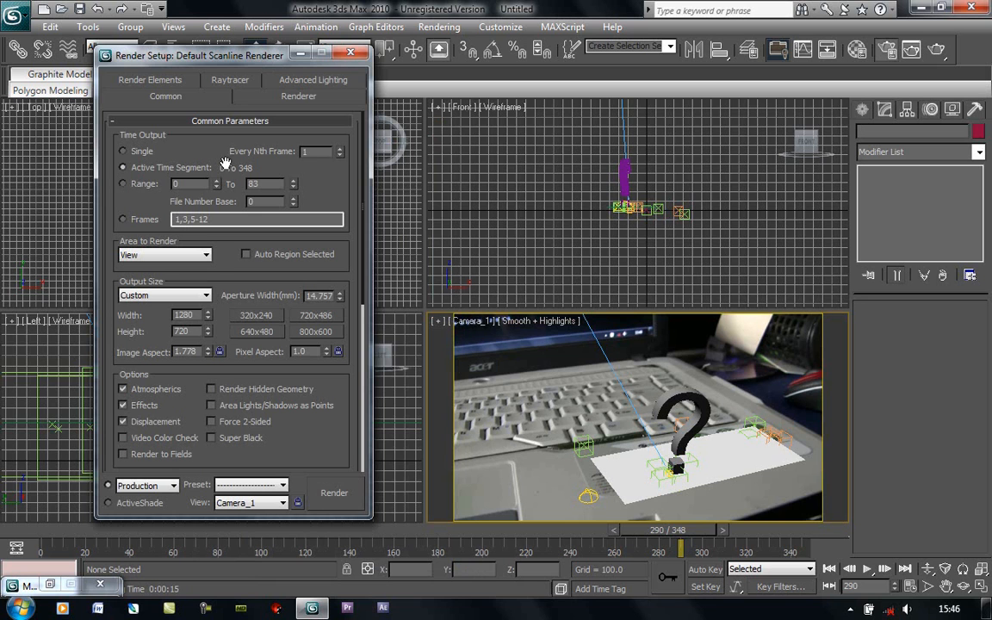
pyautogui.scroll(-1, 274, 396)
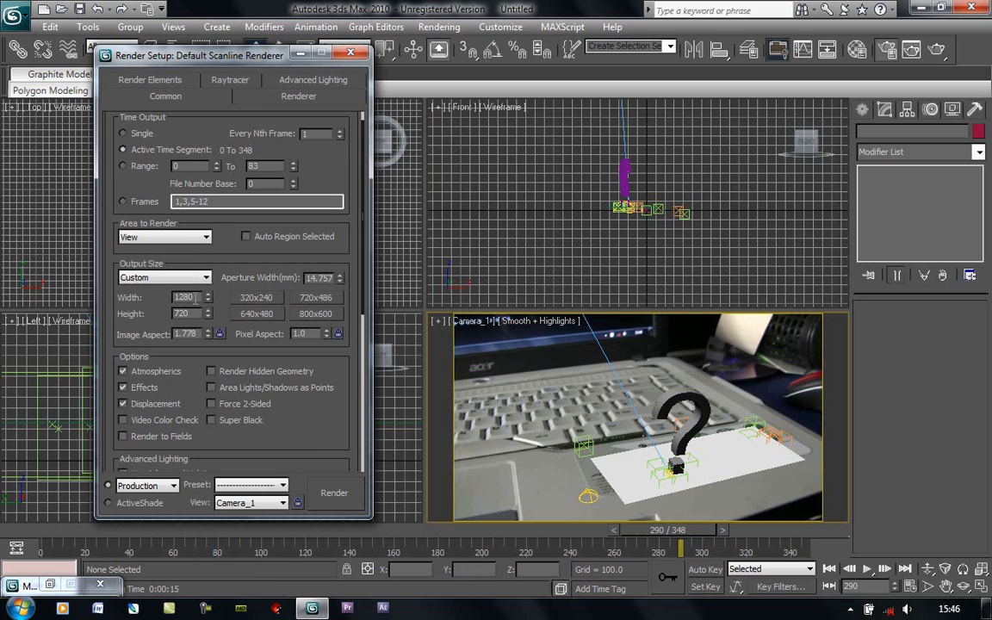
# Set the render output to PNG file Text in the TRACK folder on drive D:, with RGB 48 bit and alpha, and start rendering the sequence.
pyautogui.moveTo(290, 436); pyautogui.dragTo(261, 133)
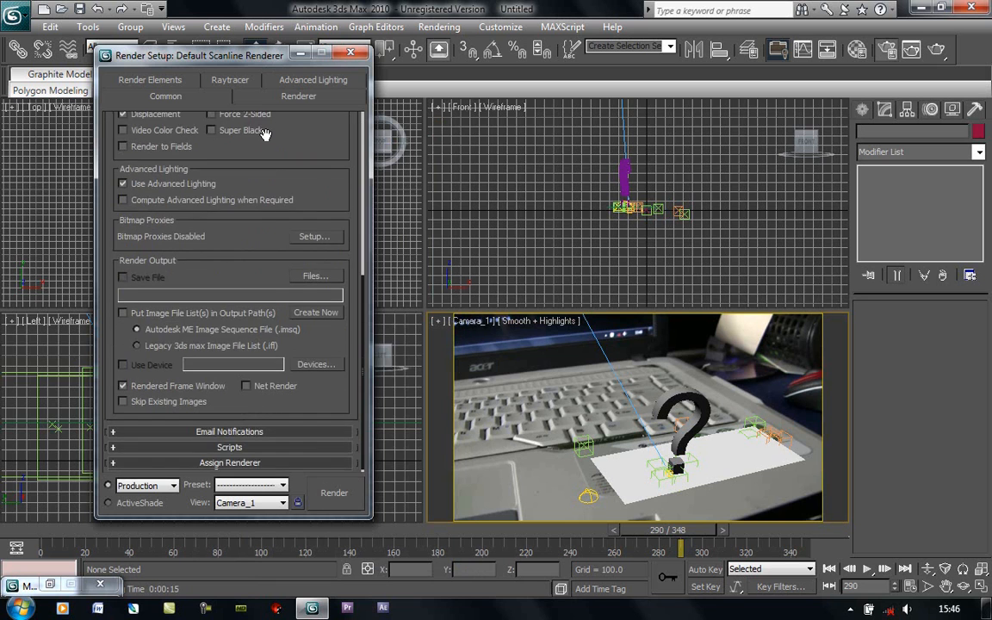
pyautogui.click(306, 281)
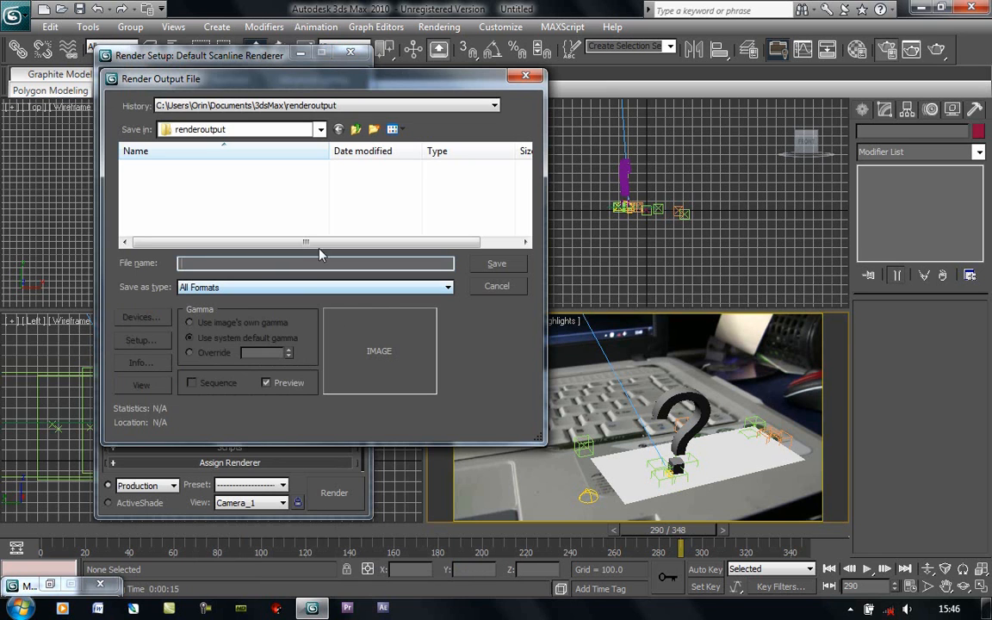
pyautogui.click(319, 129)
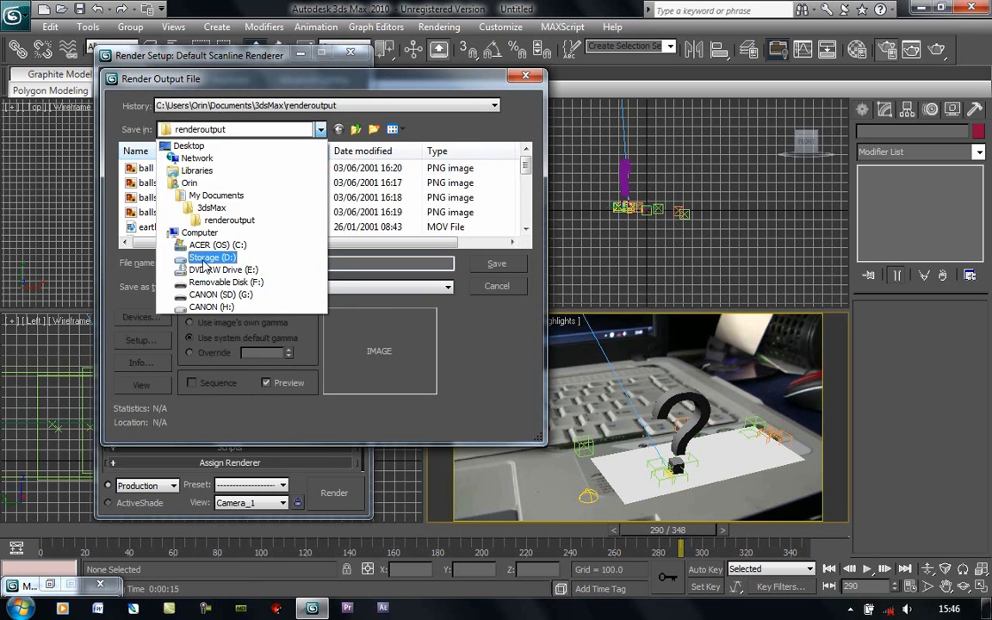
pyautogui.click(211, 256)
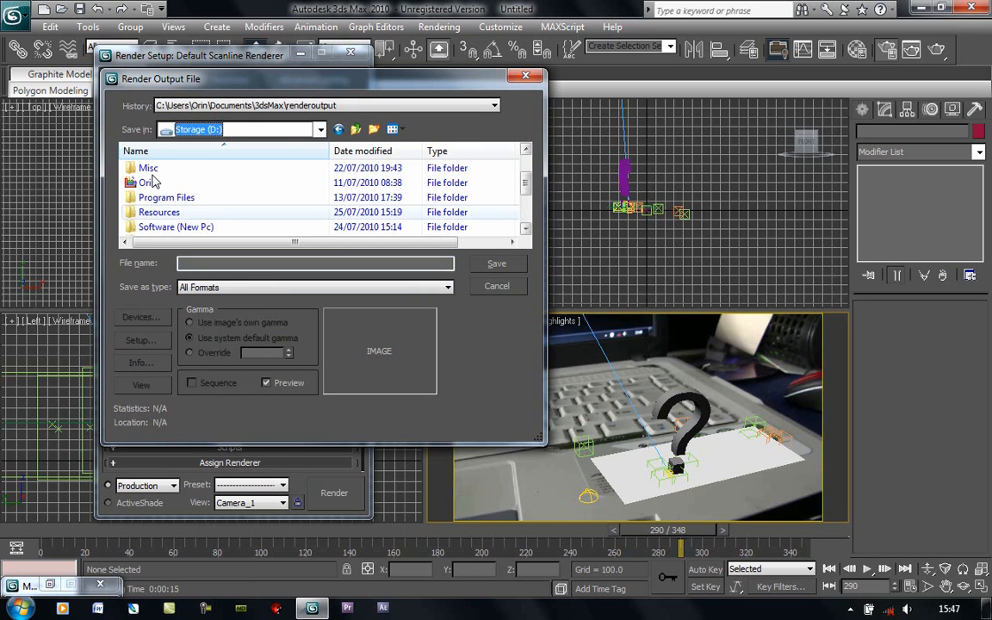
pyautogui.scroll(-1, 327, 219)
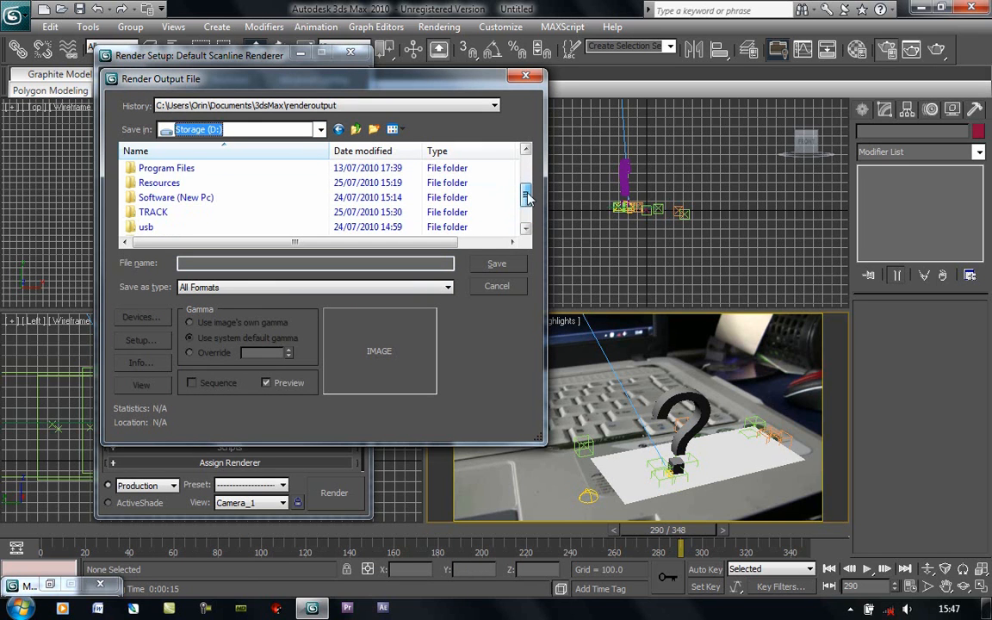
pyautogui.doubleClick(172, 215)
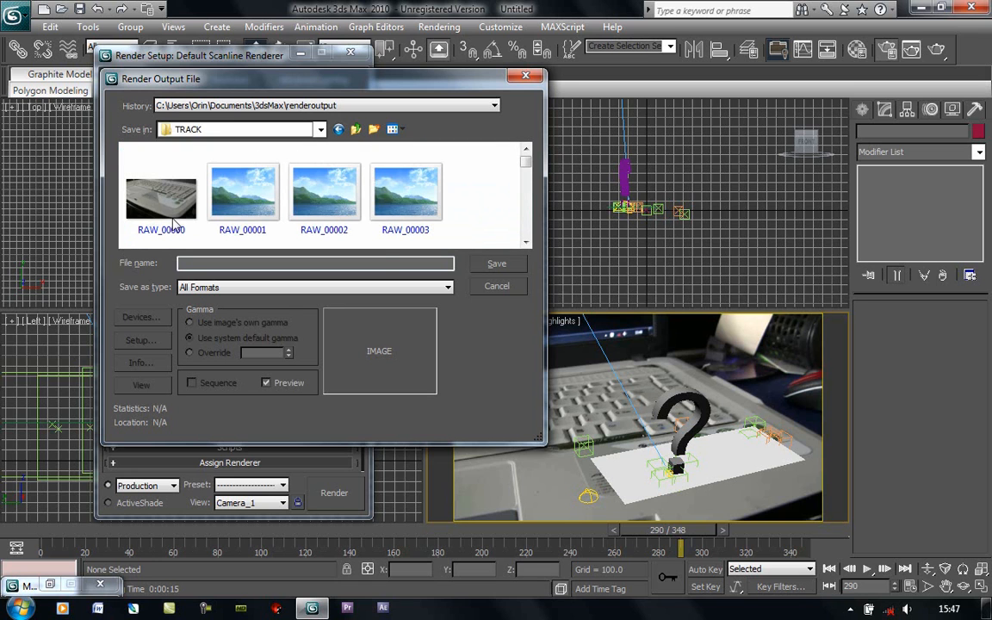
pyautogui.click(333, 267)
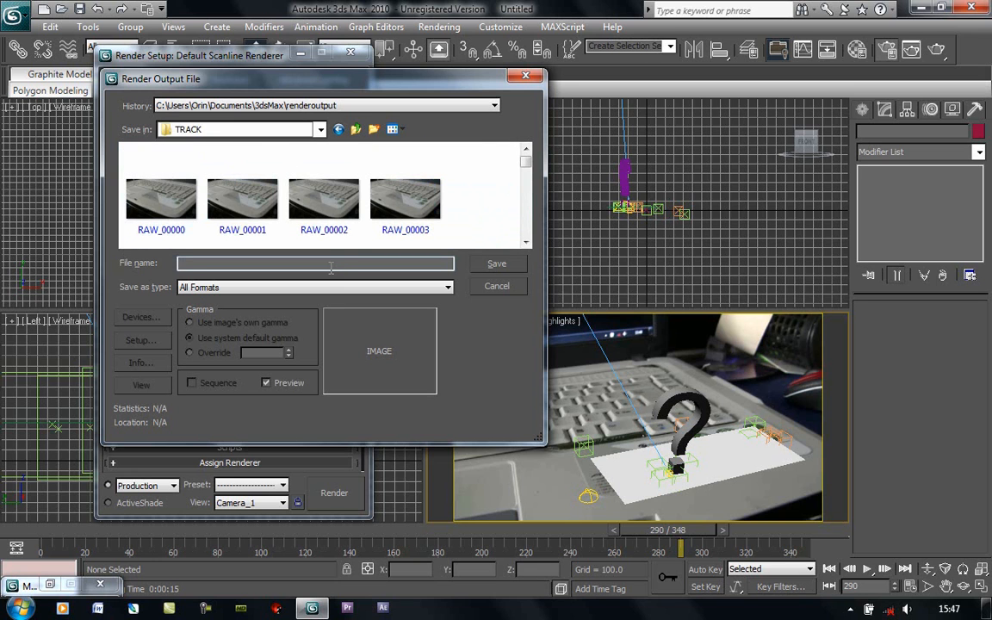
pyautogui.write('Tex')
pyautogui.click(249, 288)
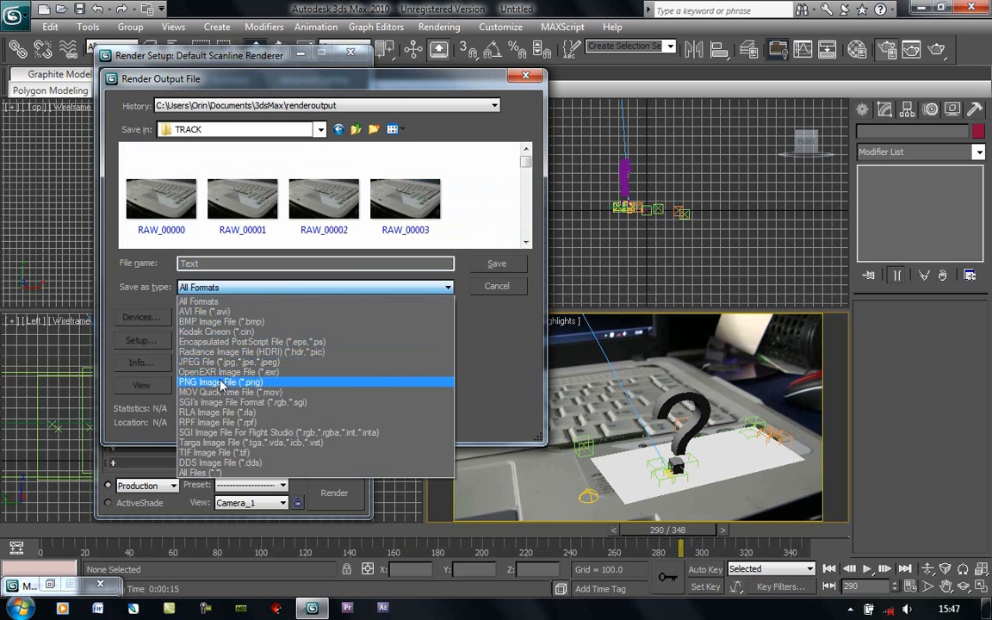
pyautogui.click(223, 382)
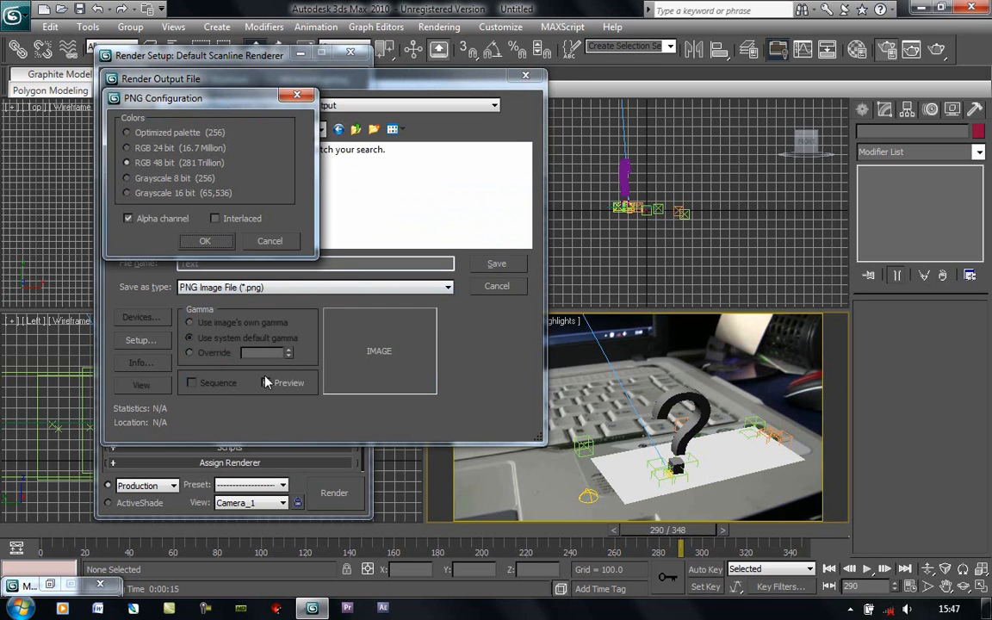
pyautogui.click(198, 237)
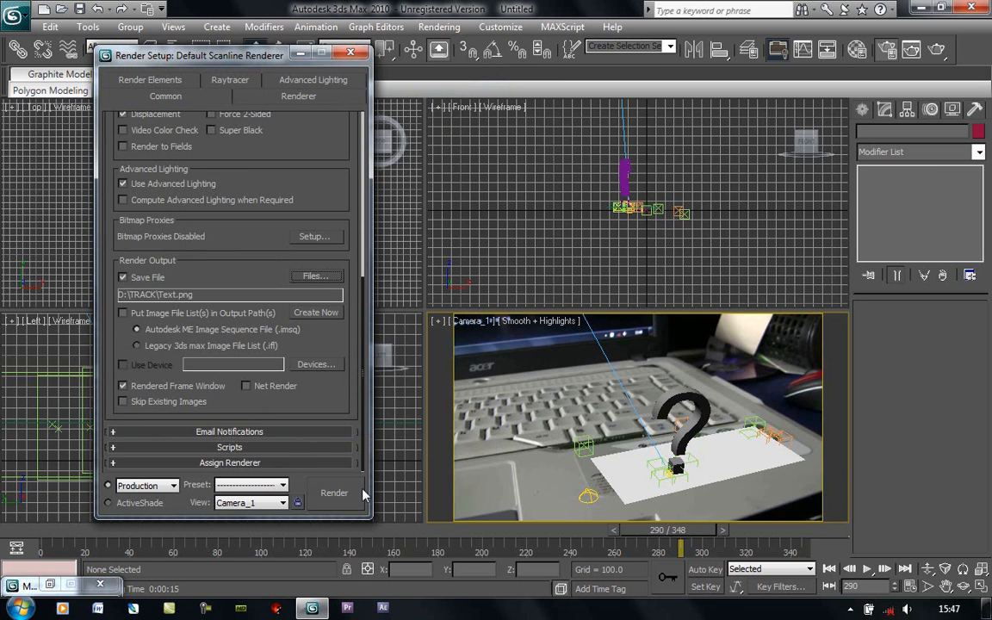
pyautogui.click(331, 493)
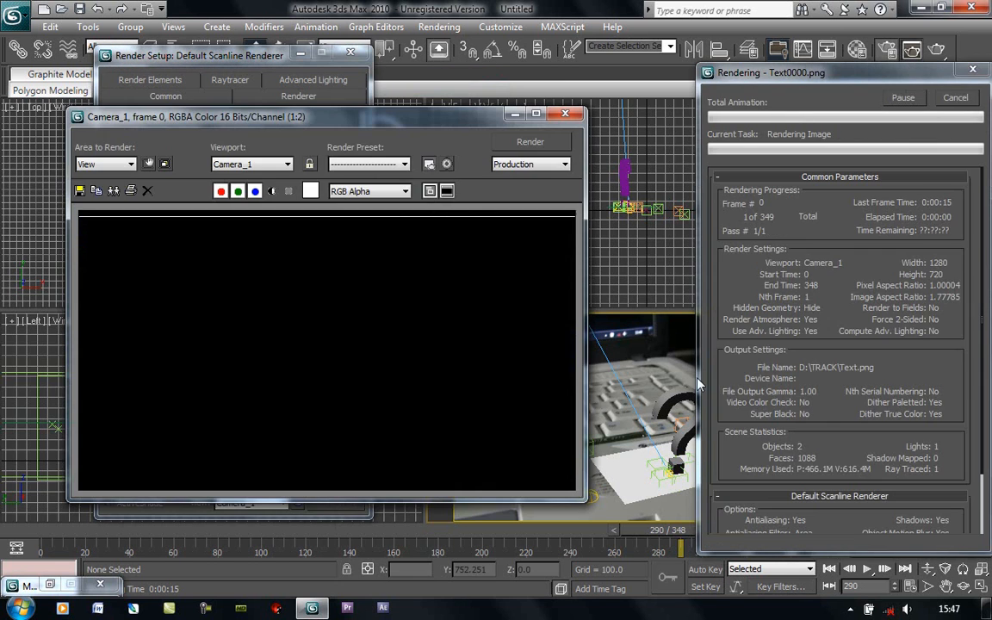